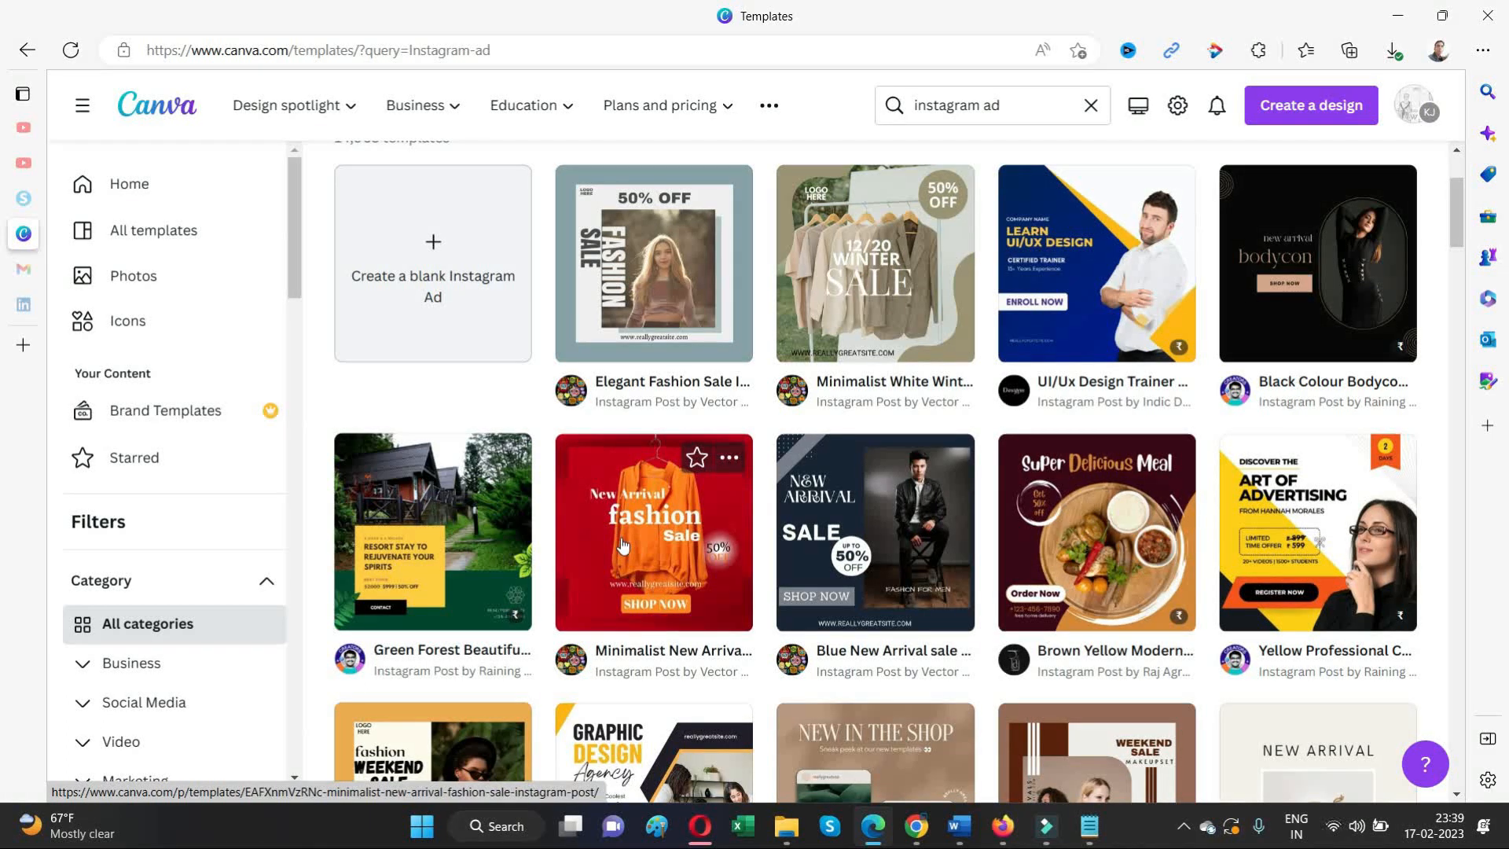
Browse the Instagram ad templates for a suitable real estate design.
scroll(621, 544, "down", 3)
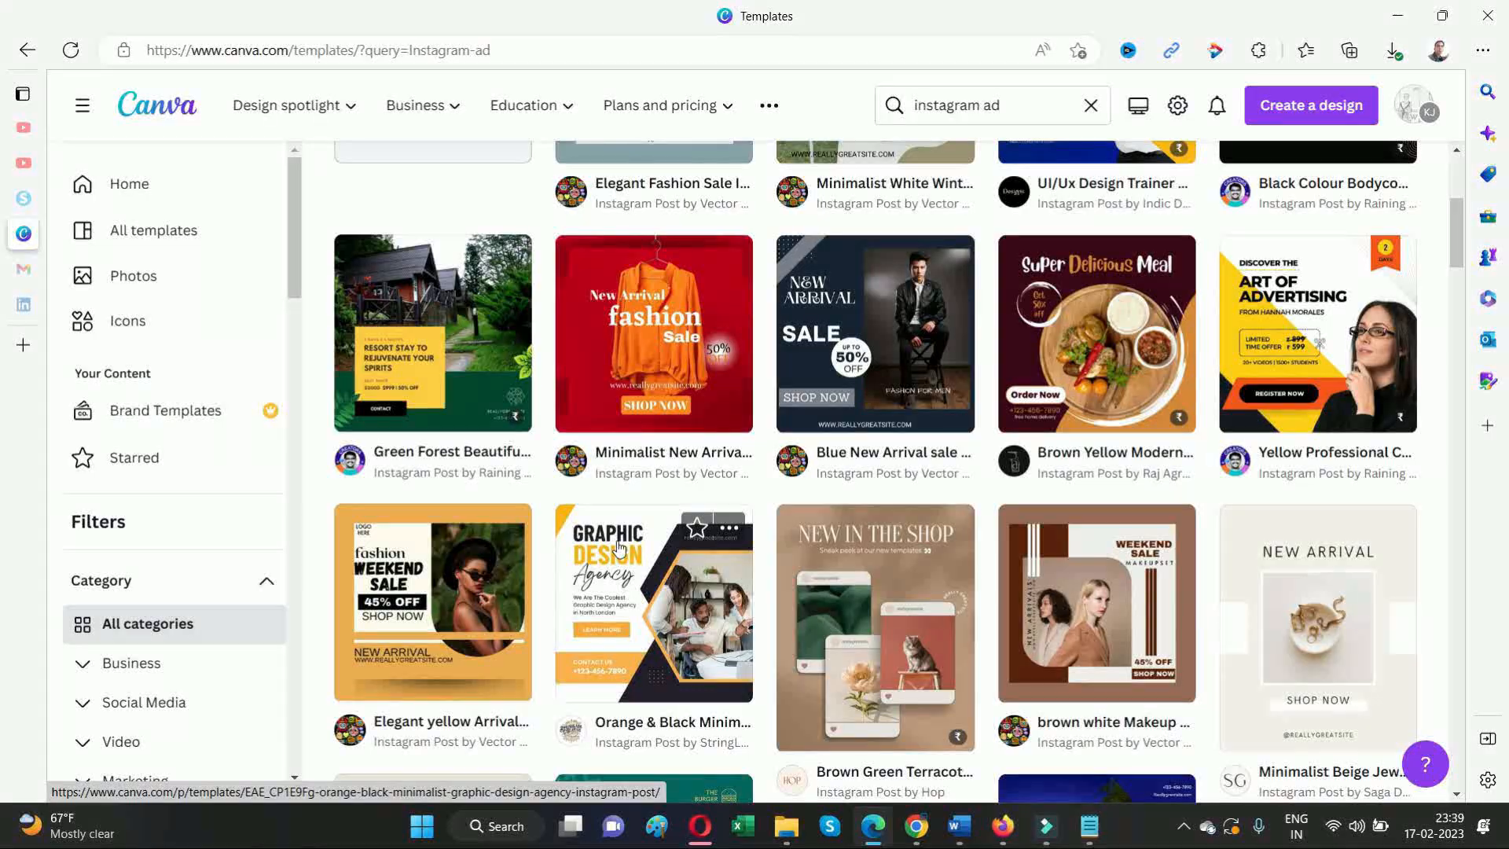
scroll(619, 546, "down", 4)
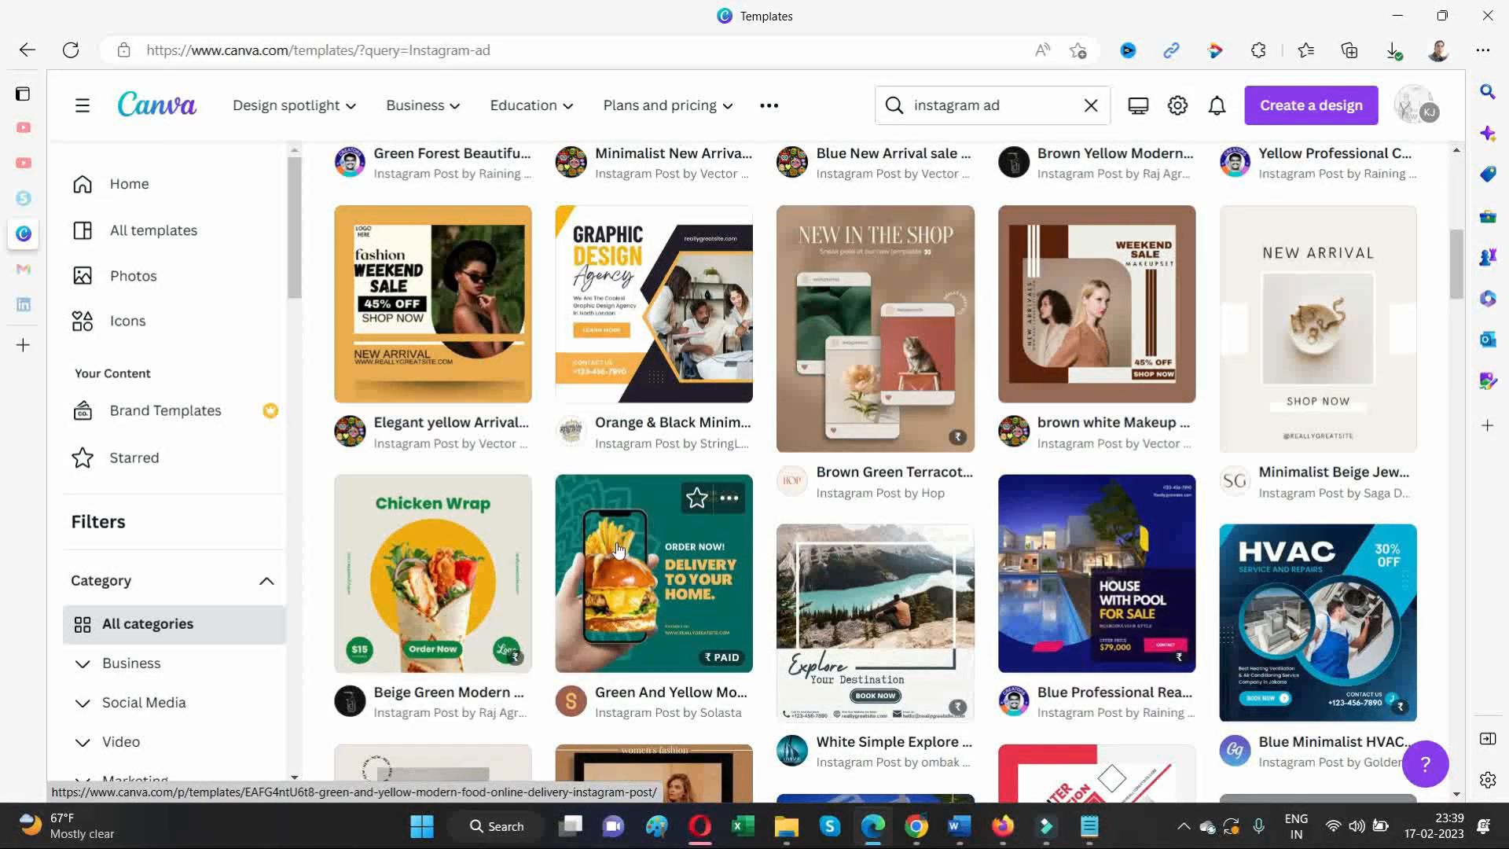
scroll(944, 605, "down", 4)
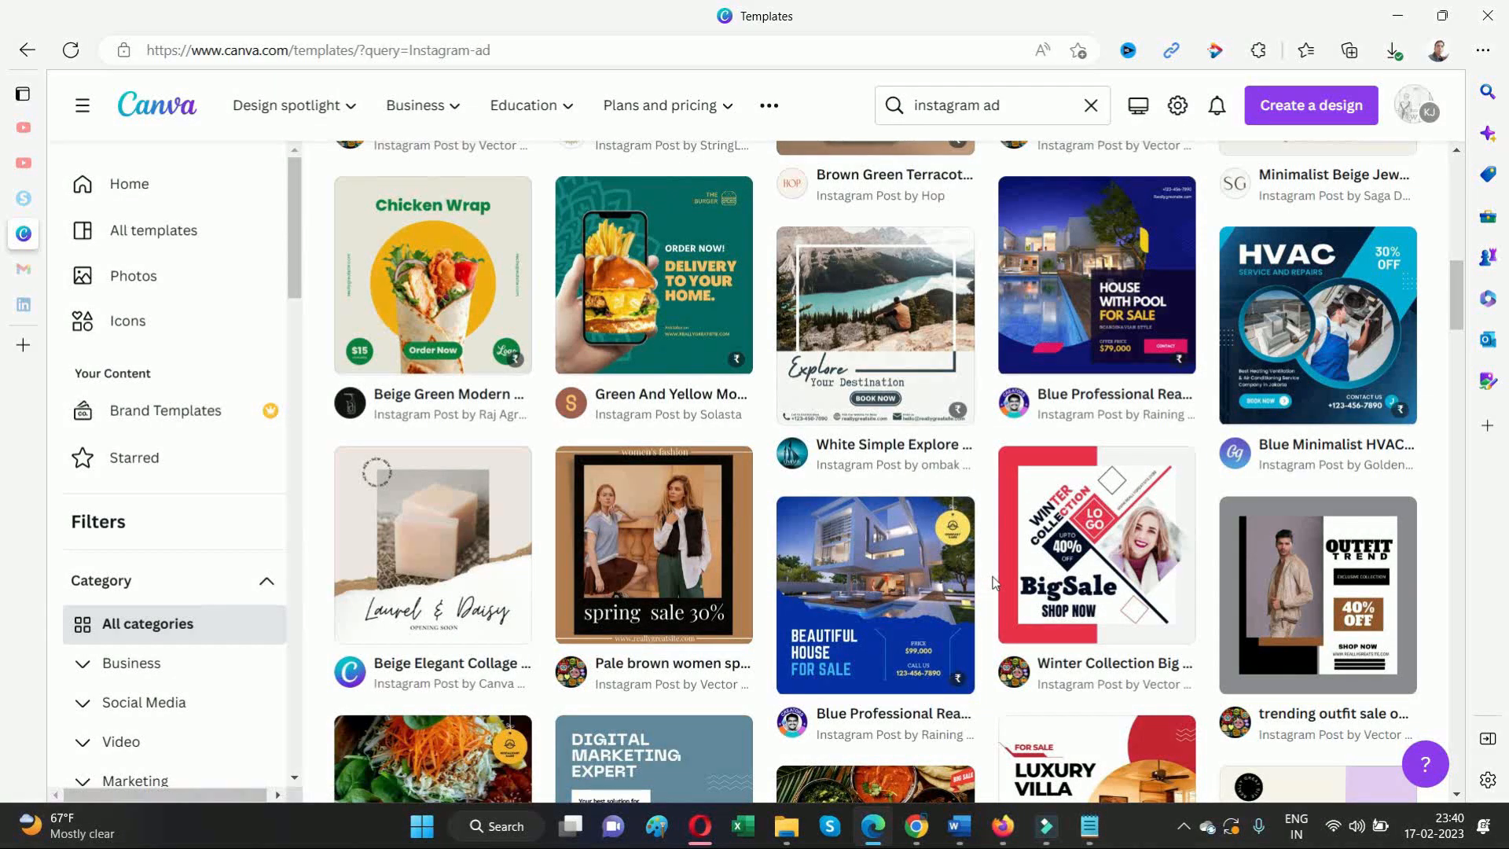
scroll(992, 582, "down", 2)
scroll(994, 586, "down", 4)
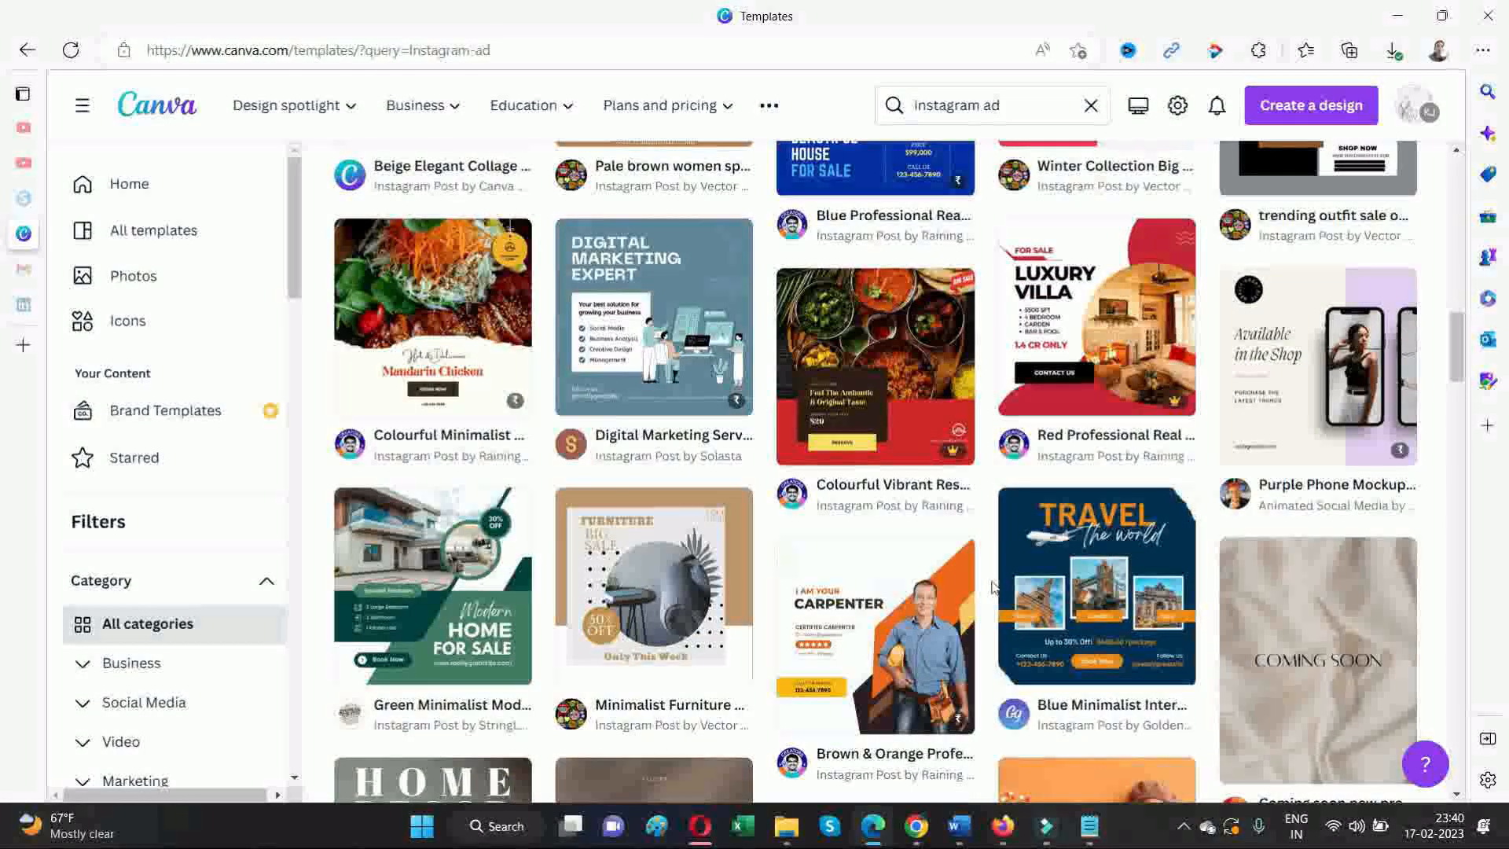
scroll(993, 586, "down", 4)
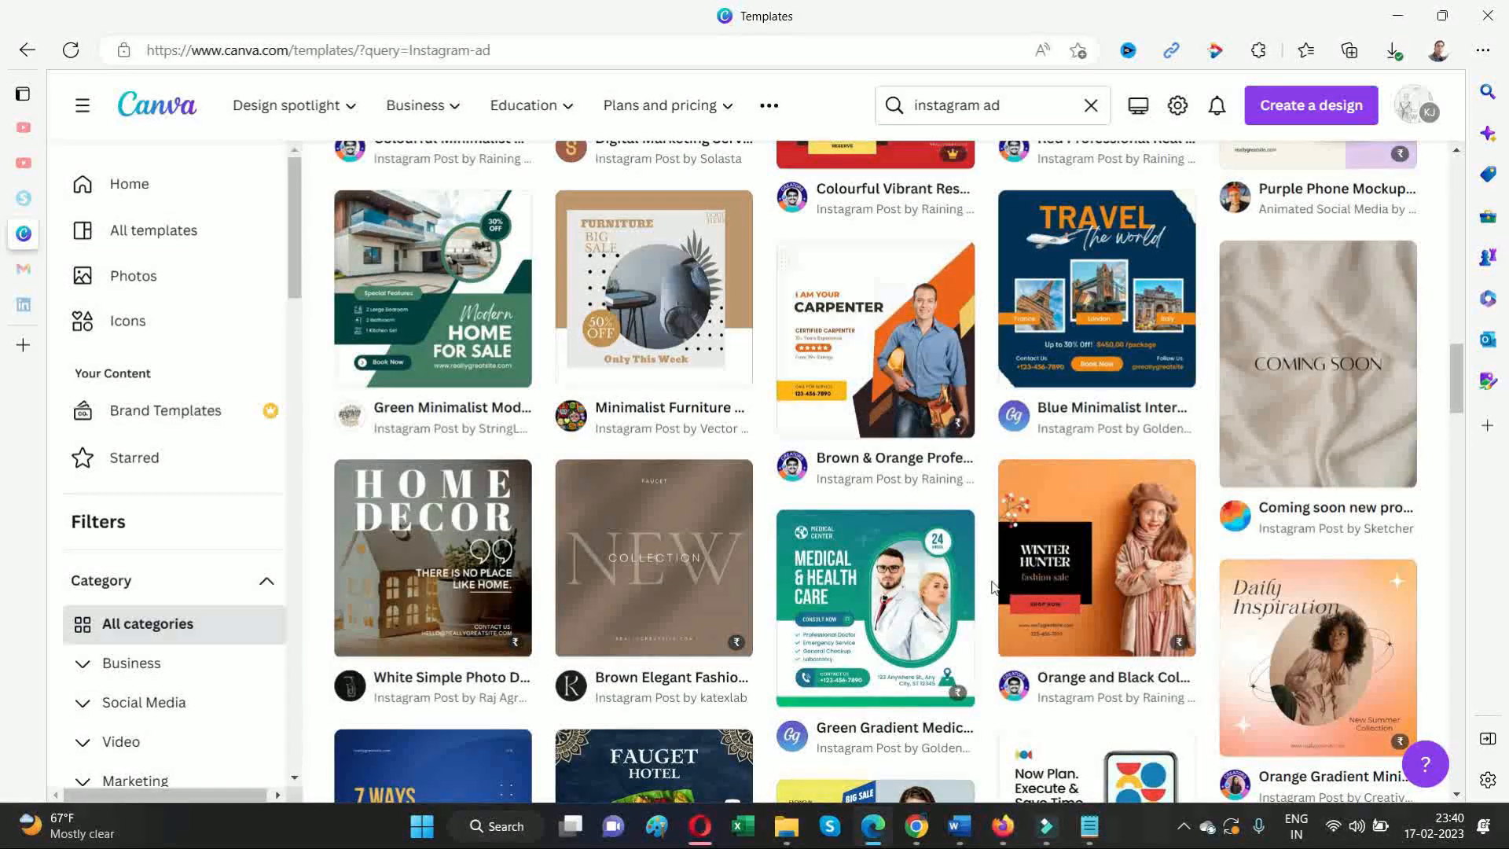
scroll(993, 585, "down", 4)
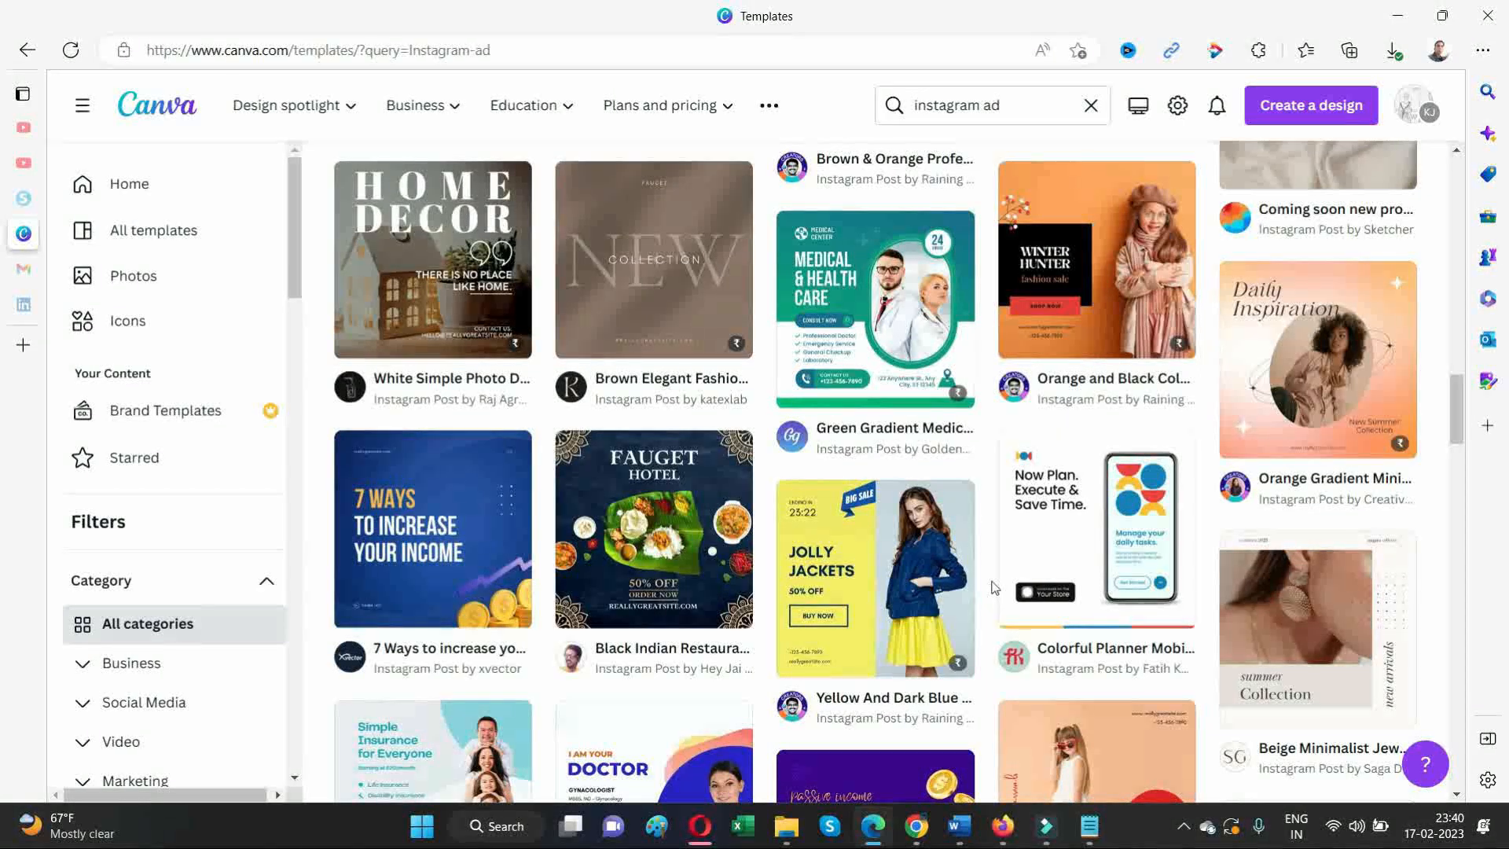
scroll(993, 585, "down", 4)
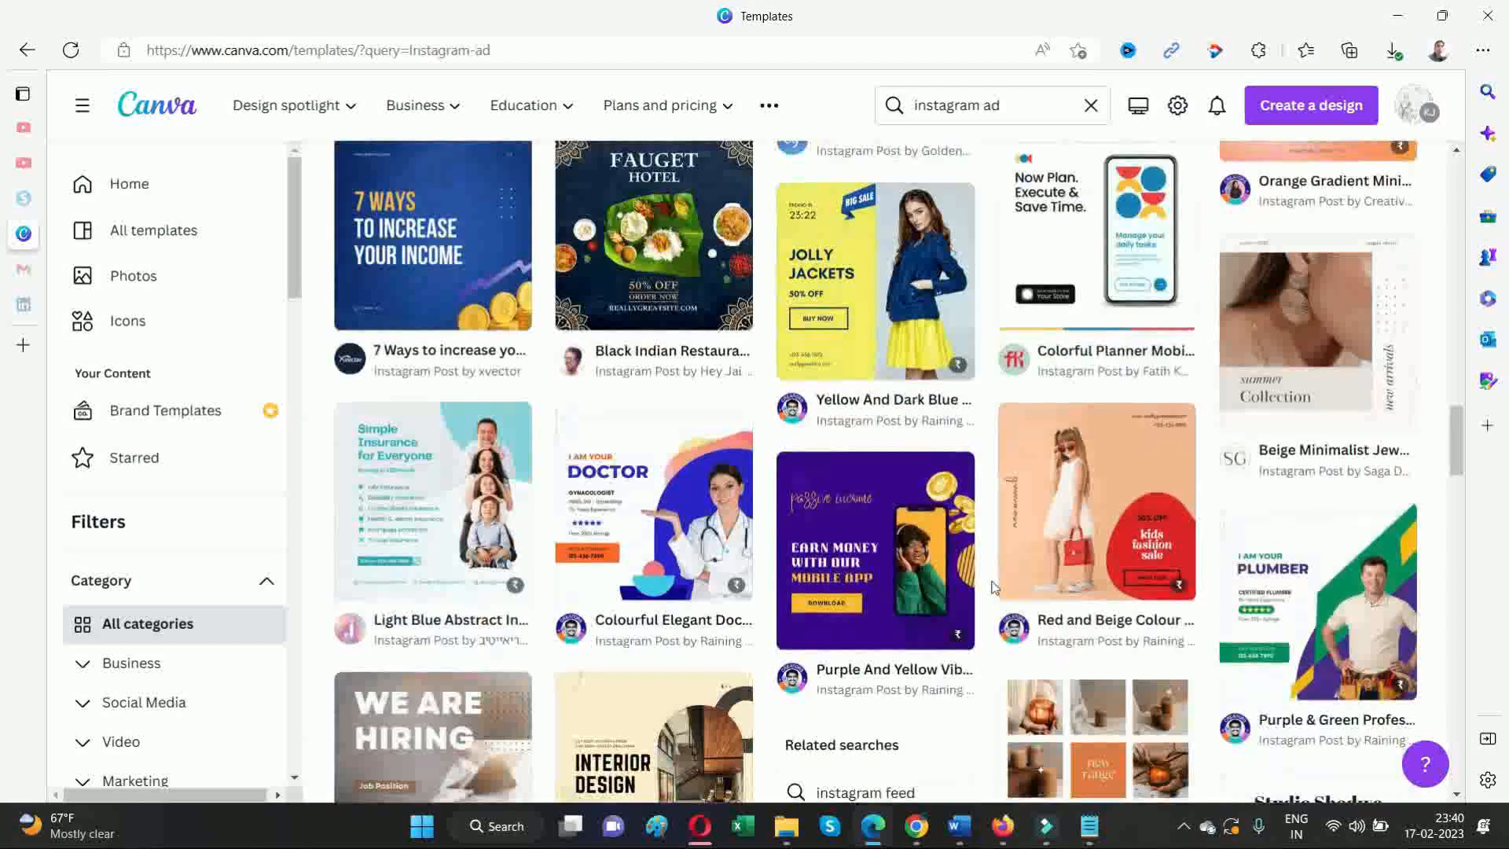
scroll(993, 586, "down", 4)
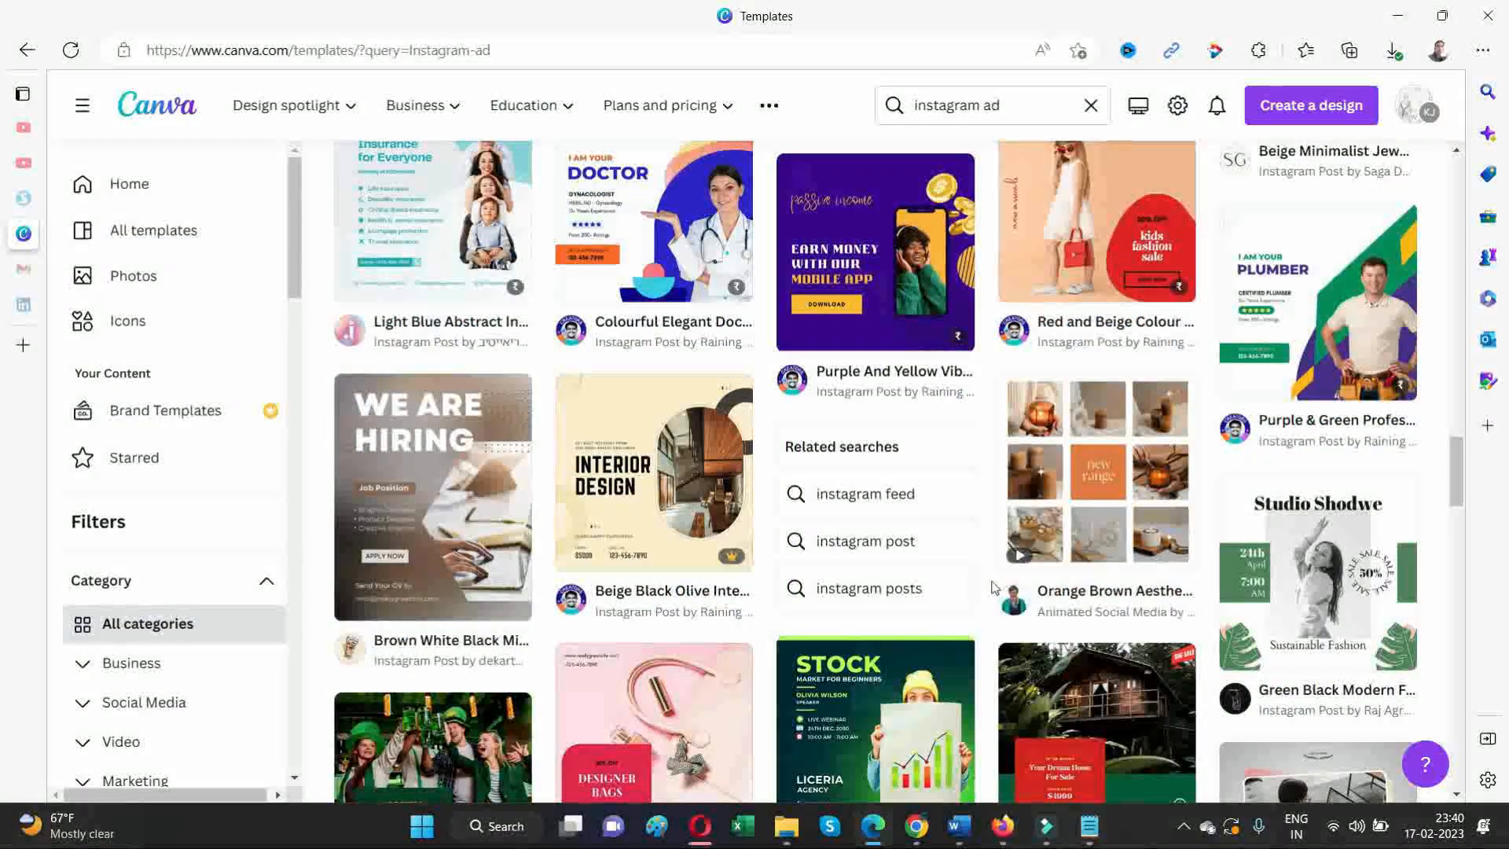
scroll(993, 585, "down", 5)
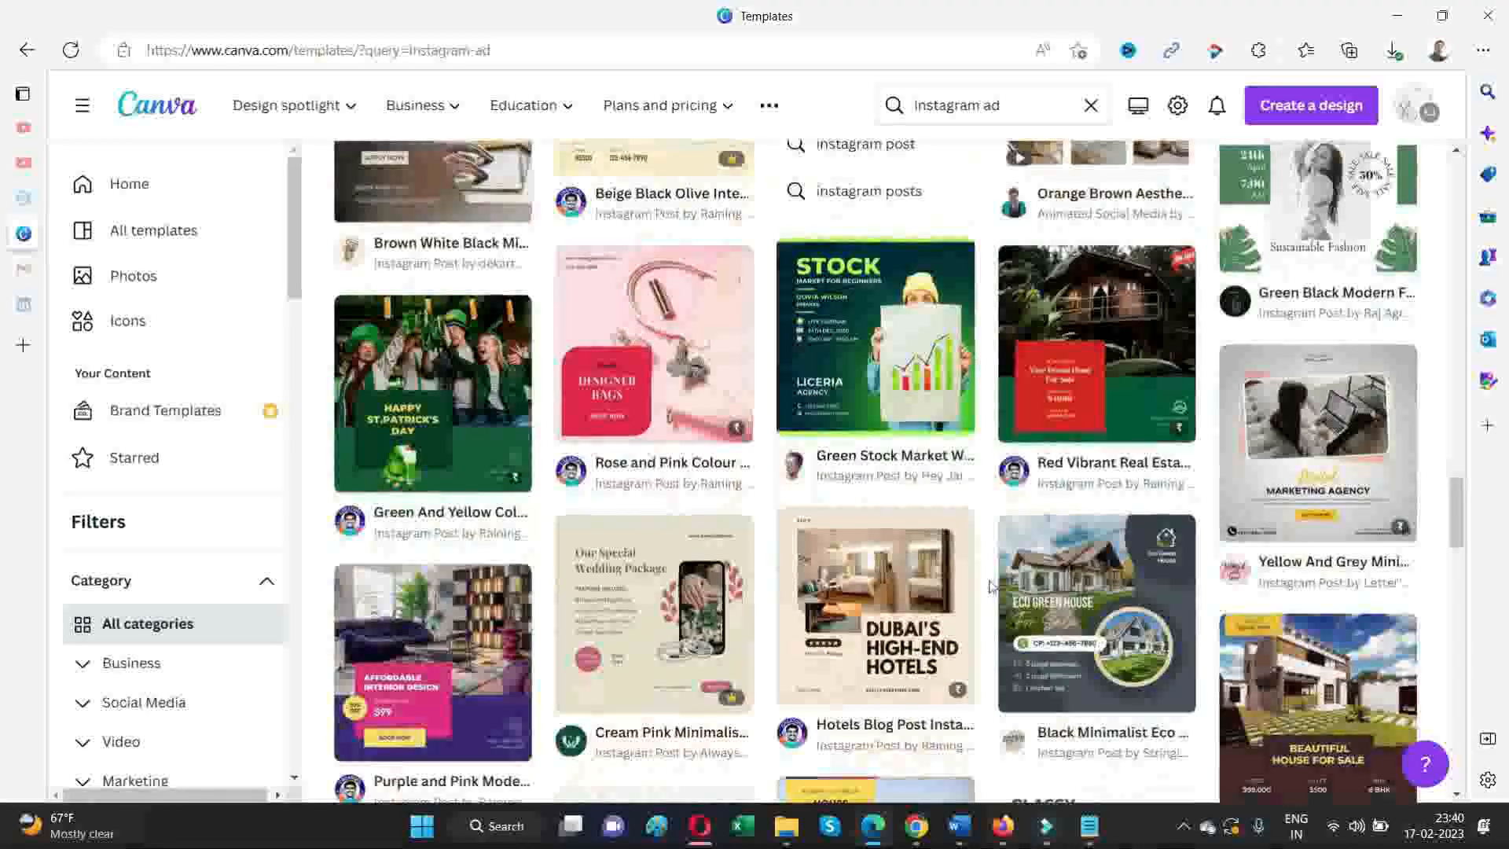
mouse_move(1149, 597)
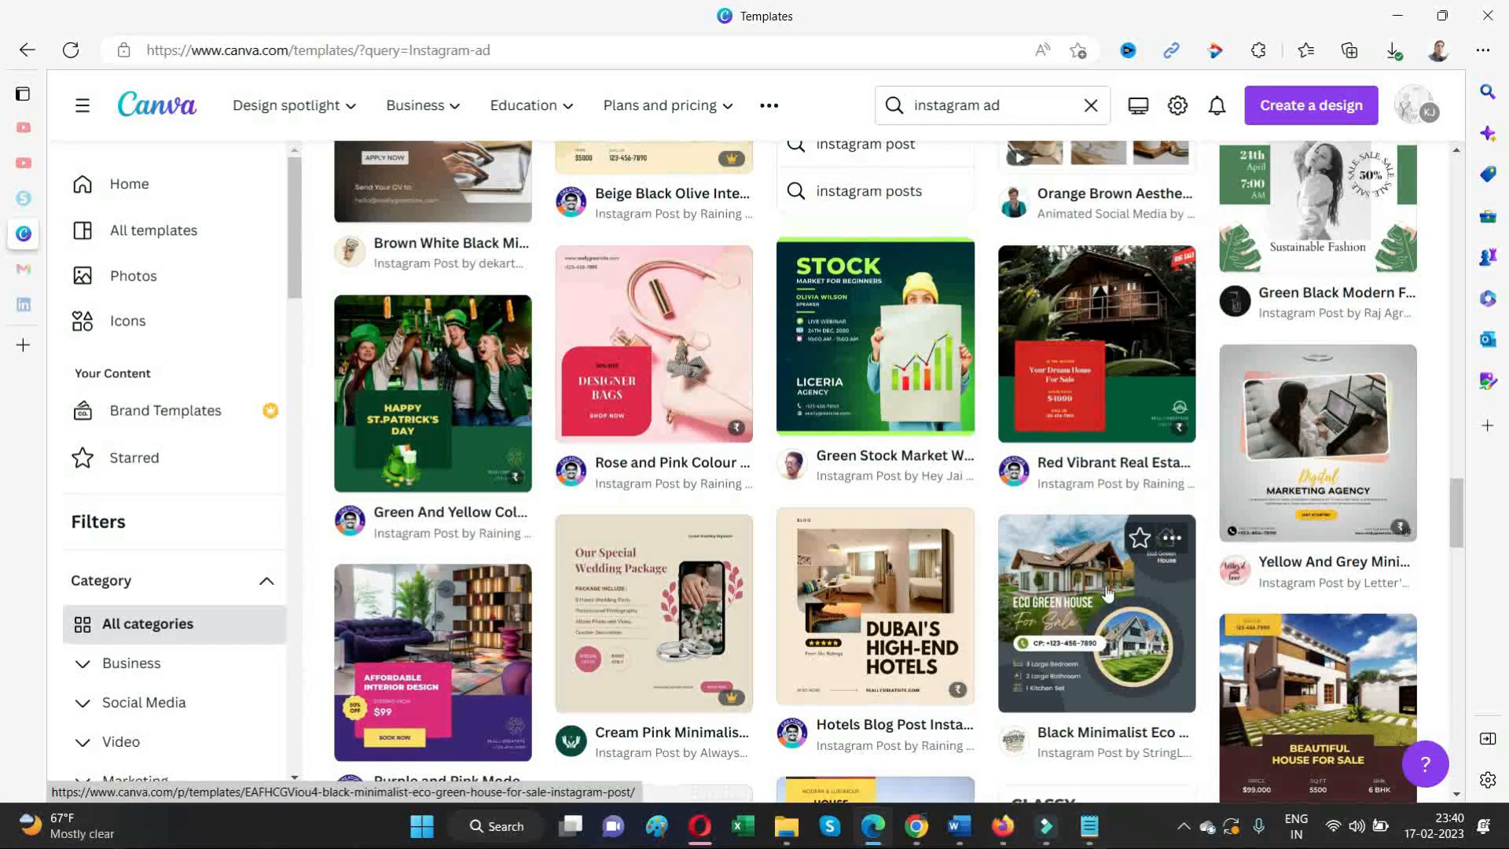
scroll(549, 662, "down", 4)
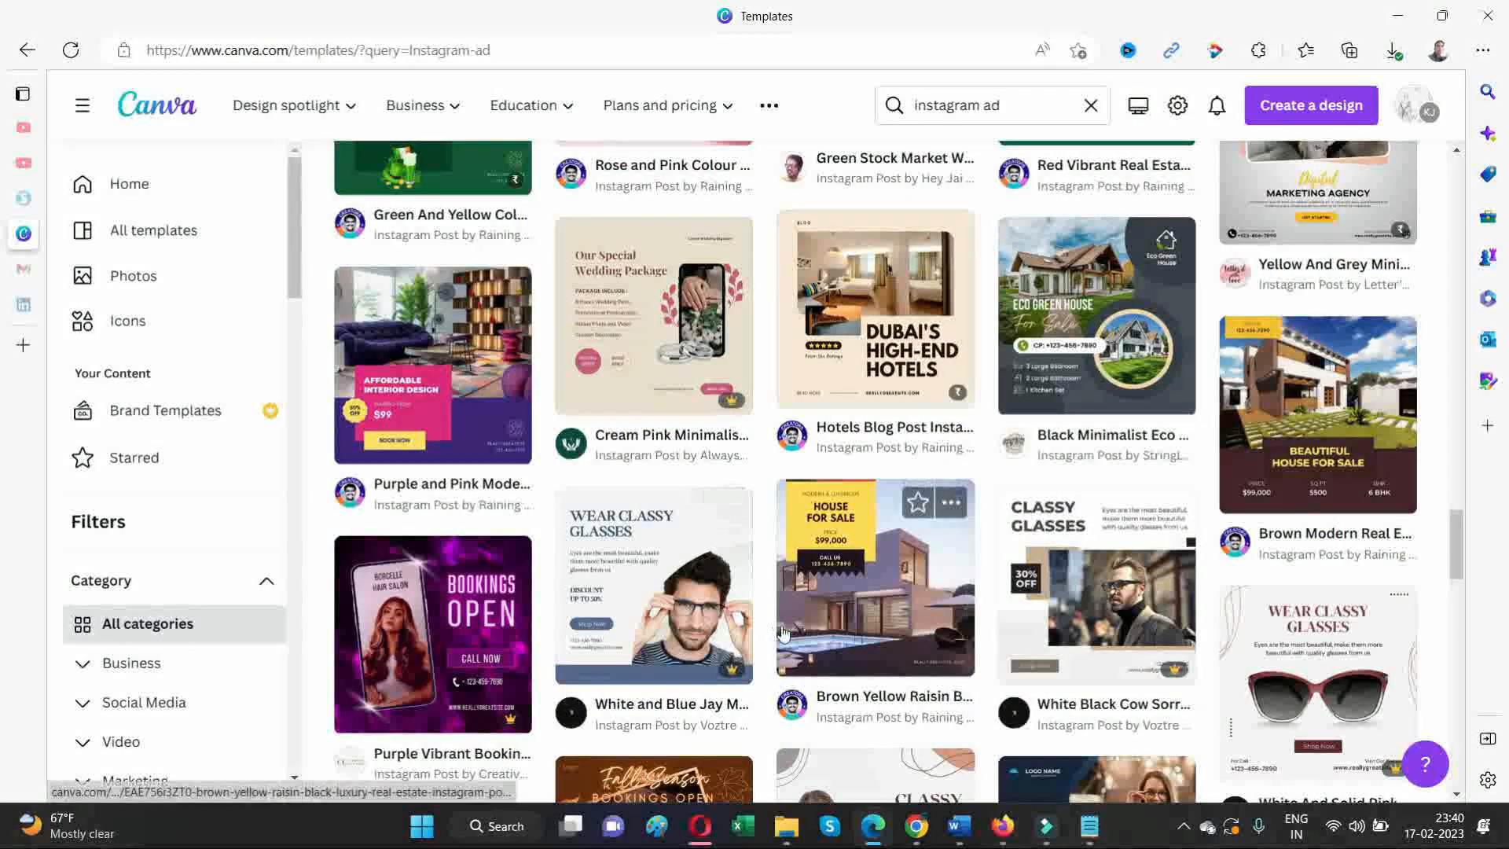
Open the Brown Yellow Raisin Black Luxury Real Estate Instagram Post template for customising.
left_click(879, 613)
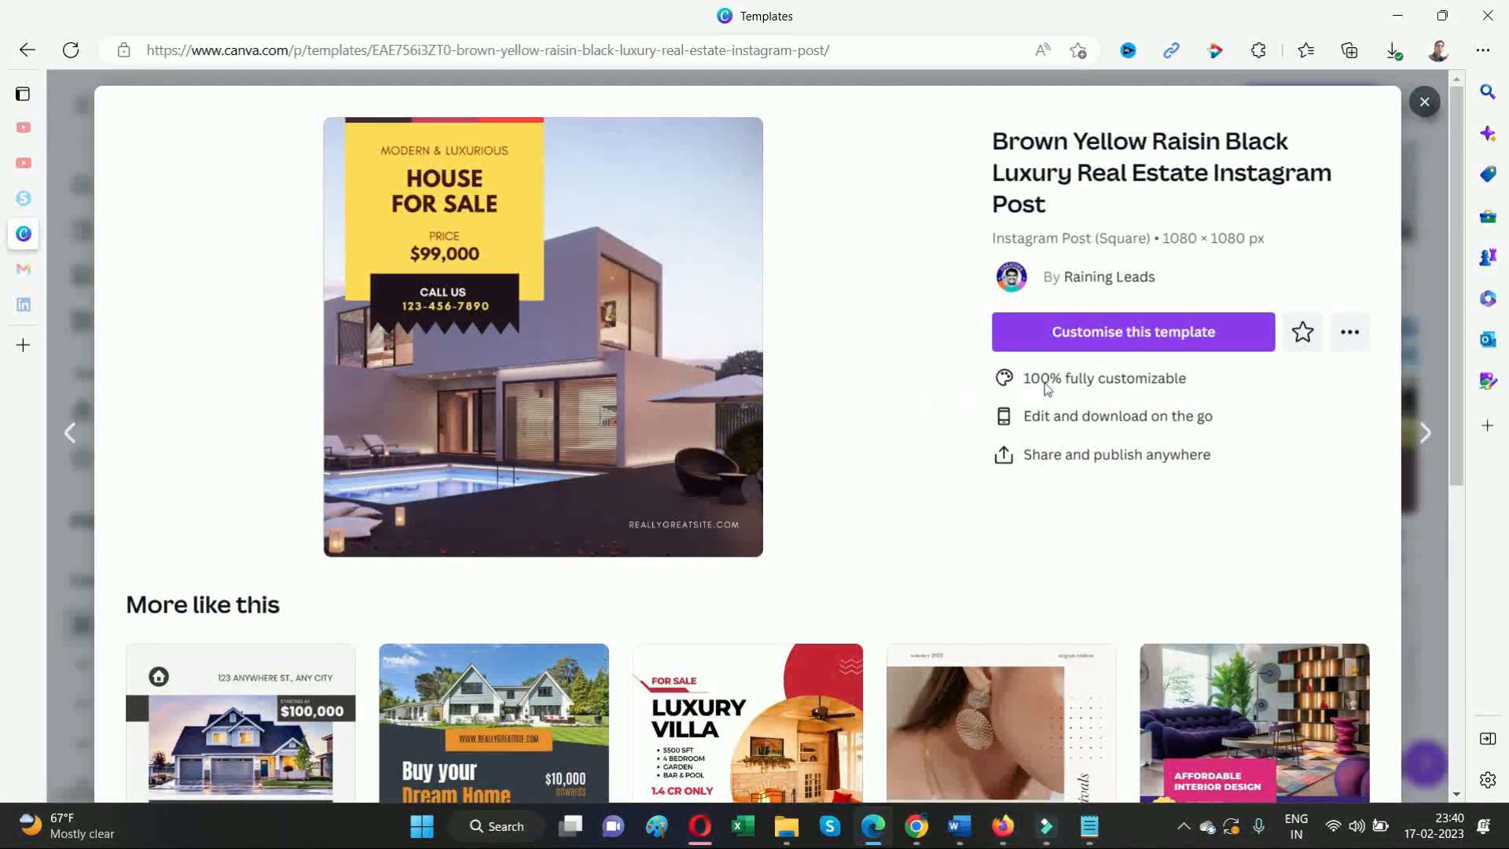
left_click(1125, 347)
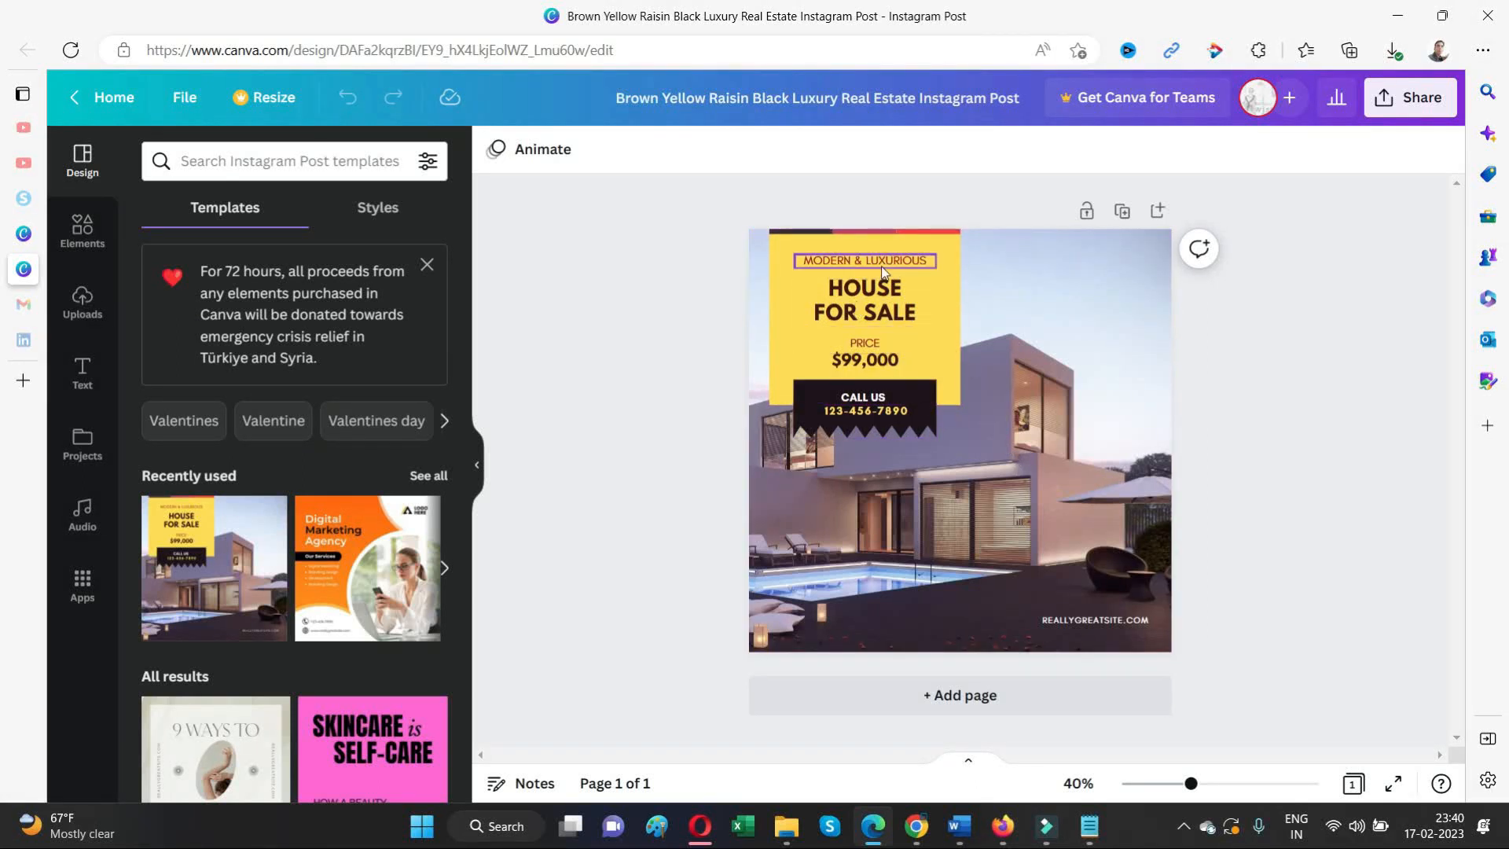
Replace the website text near the photo's lower edge with "AFFORTABLE FLATS FOR SALE IN BOSTON USA".
left_click(1082, 619)
left_click(1084, 619)
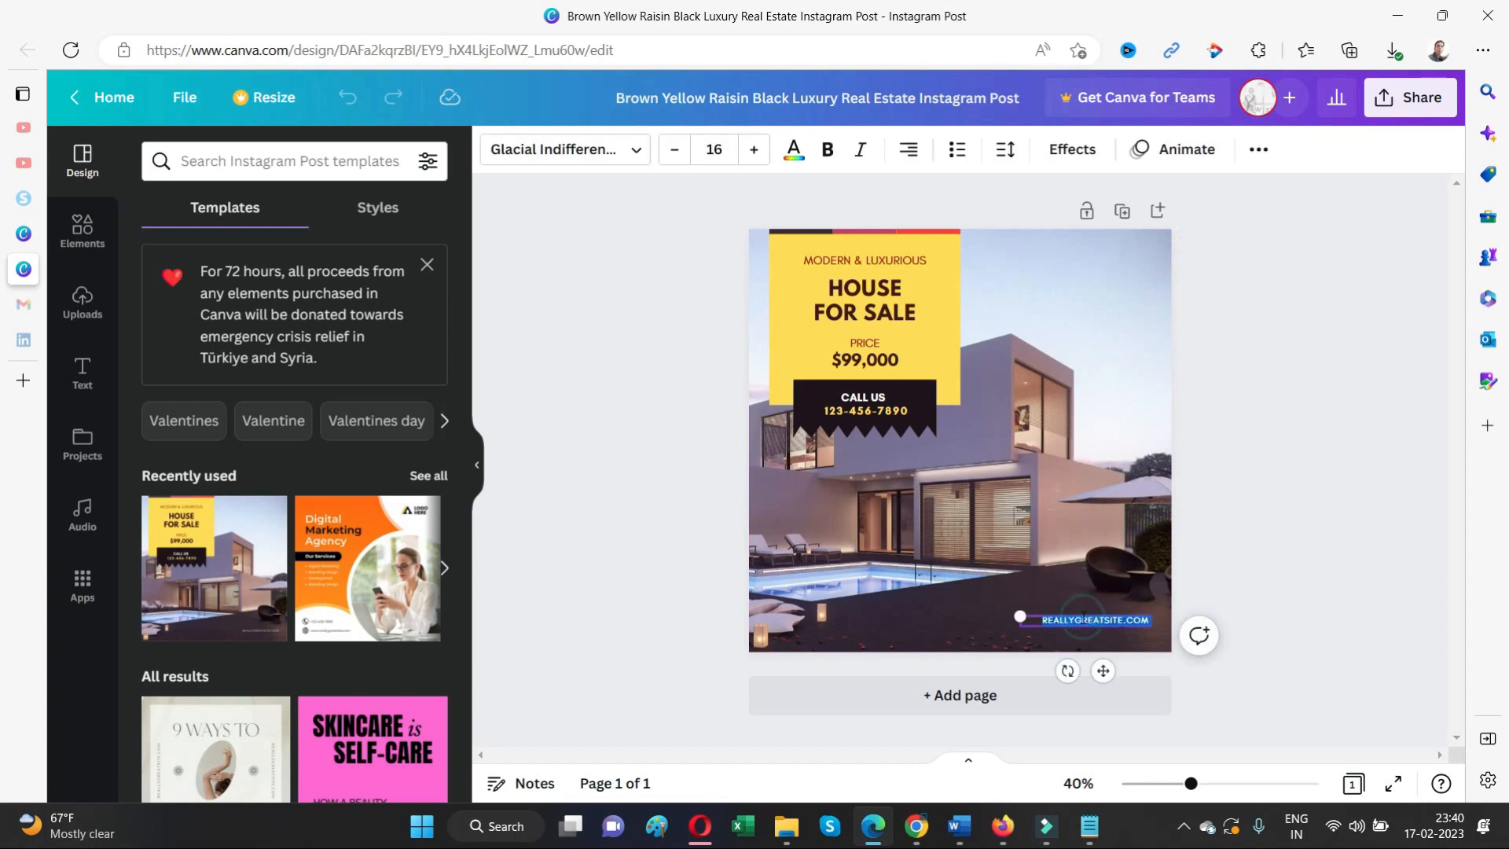
key("BackSpace")
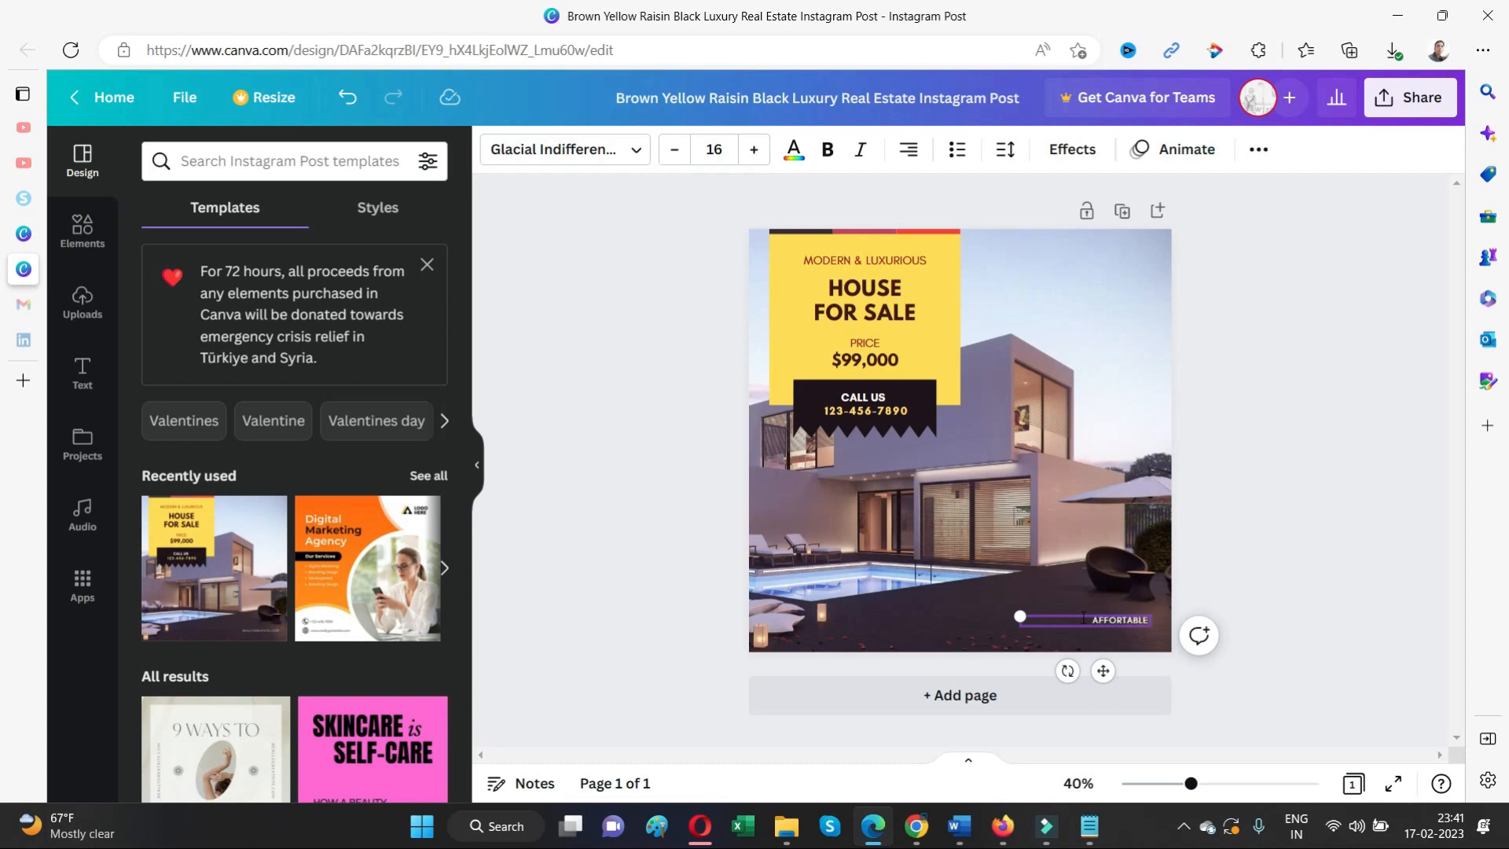
type("S FOR SALE")
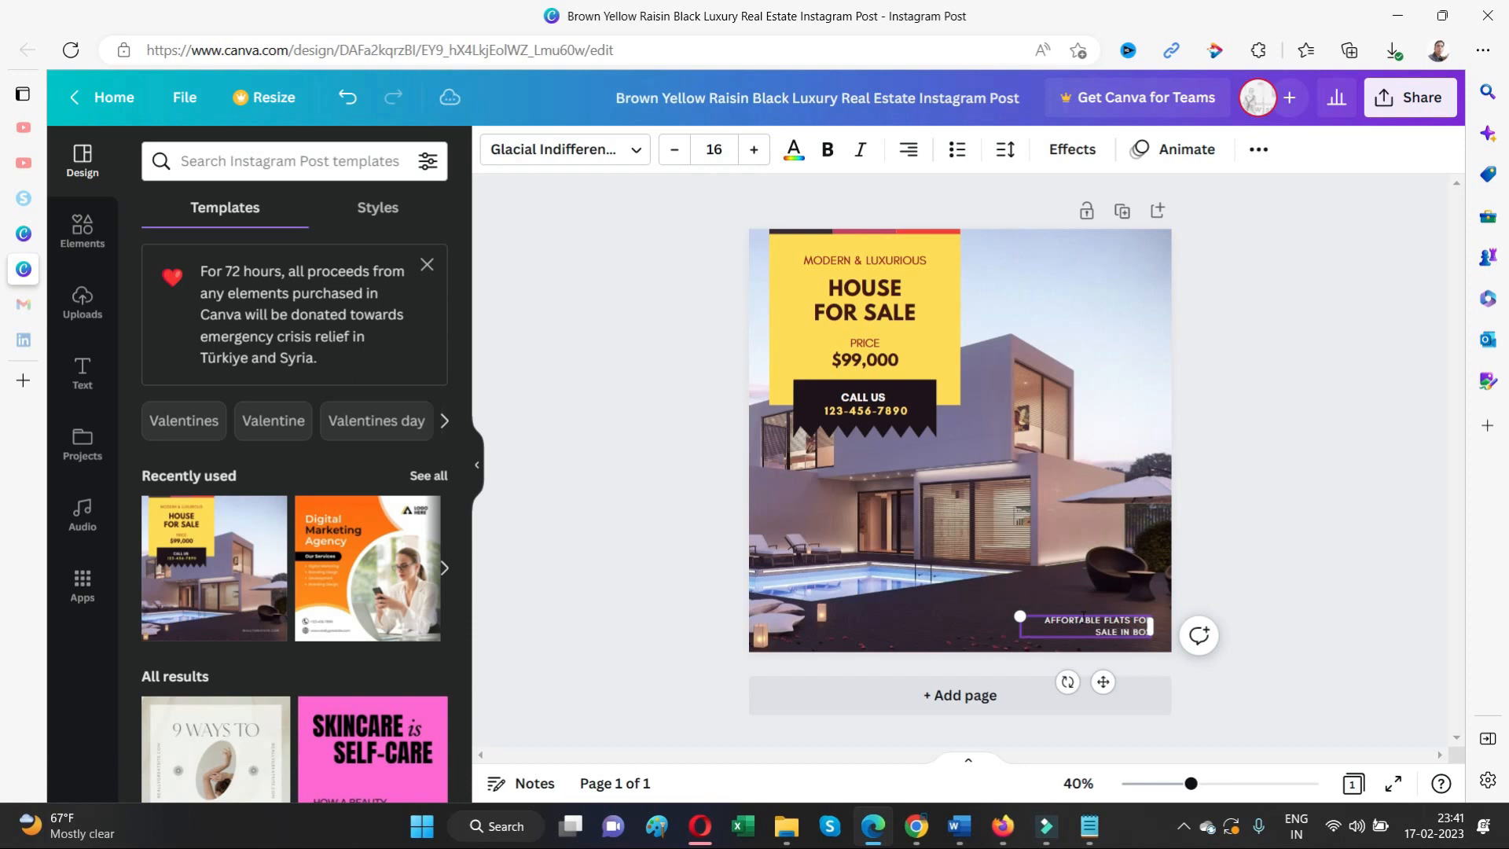
type("IN BOSTON USA")
Widen the text box of the caption near the photo's lower edge to fit one line and place it inside the photo.
left_click_drag(1146, 634, 1270, 594)
left_click(1270, 586)
left_click_drag(1086, 621, 1072, 624)
left_click(1295, 550)
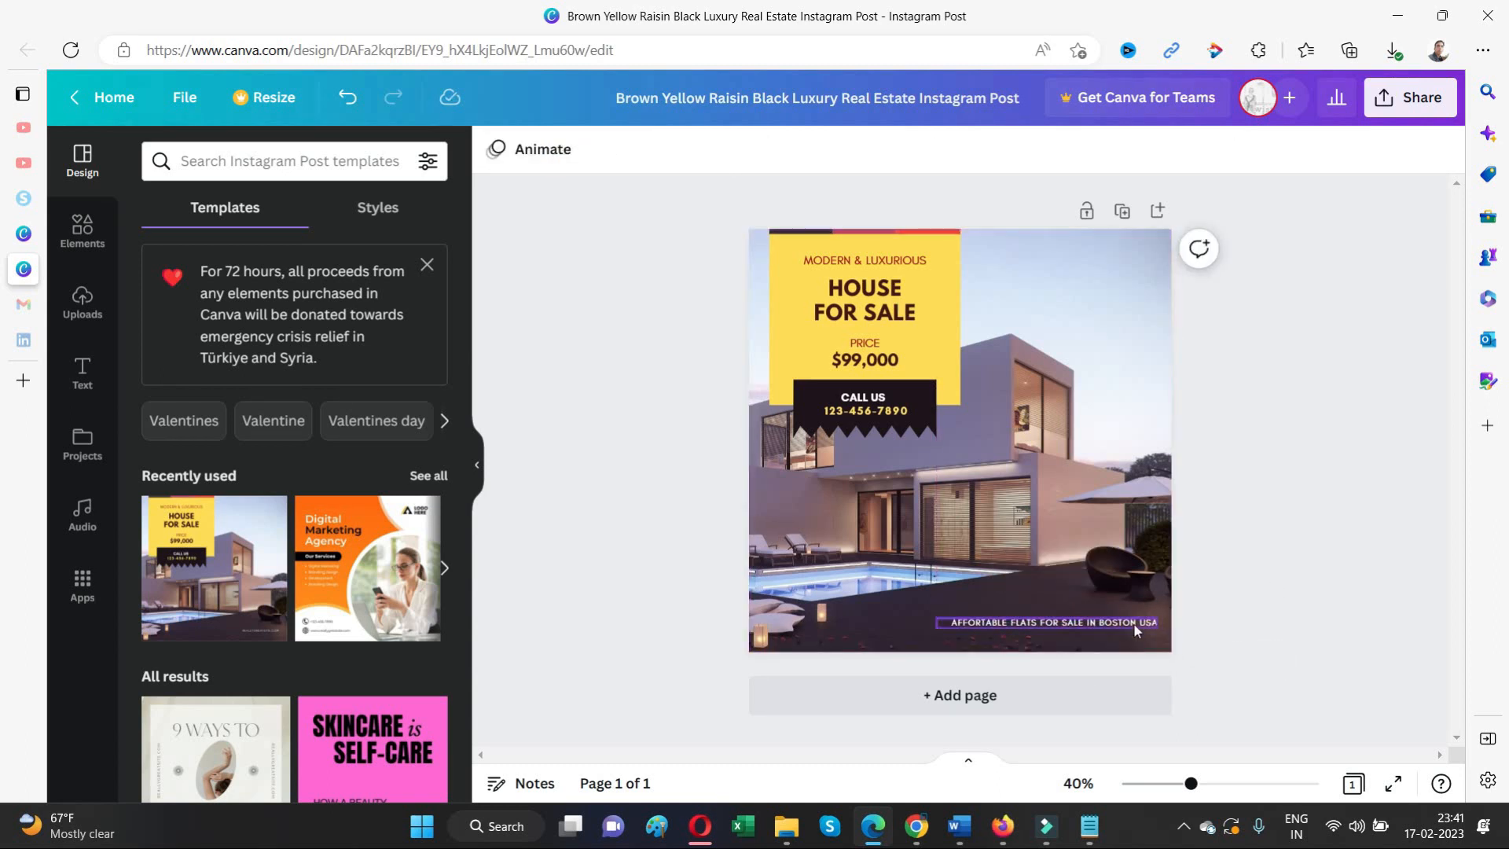
left_click(893, 234)
left_click_drag(893, 234, 893, 237)
left_click(838, 231)
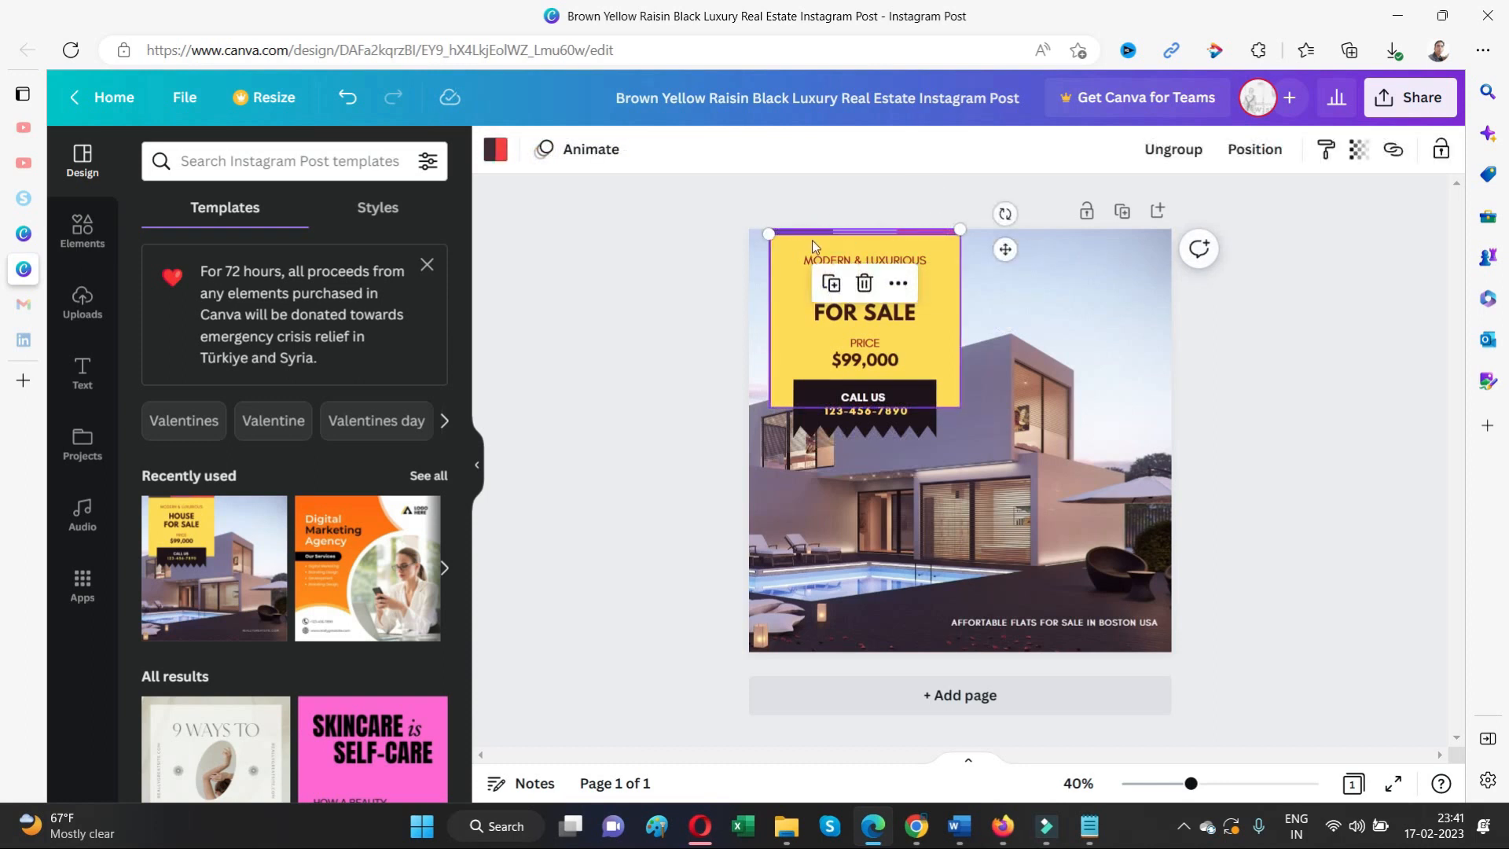
left_click(346, 98)
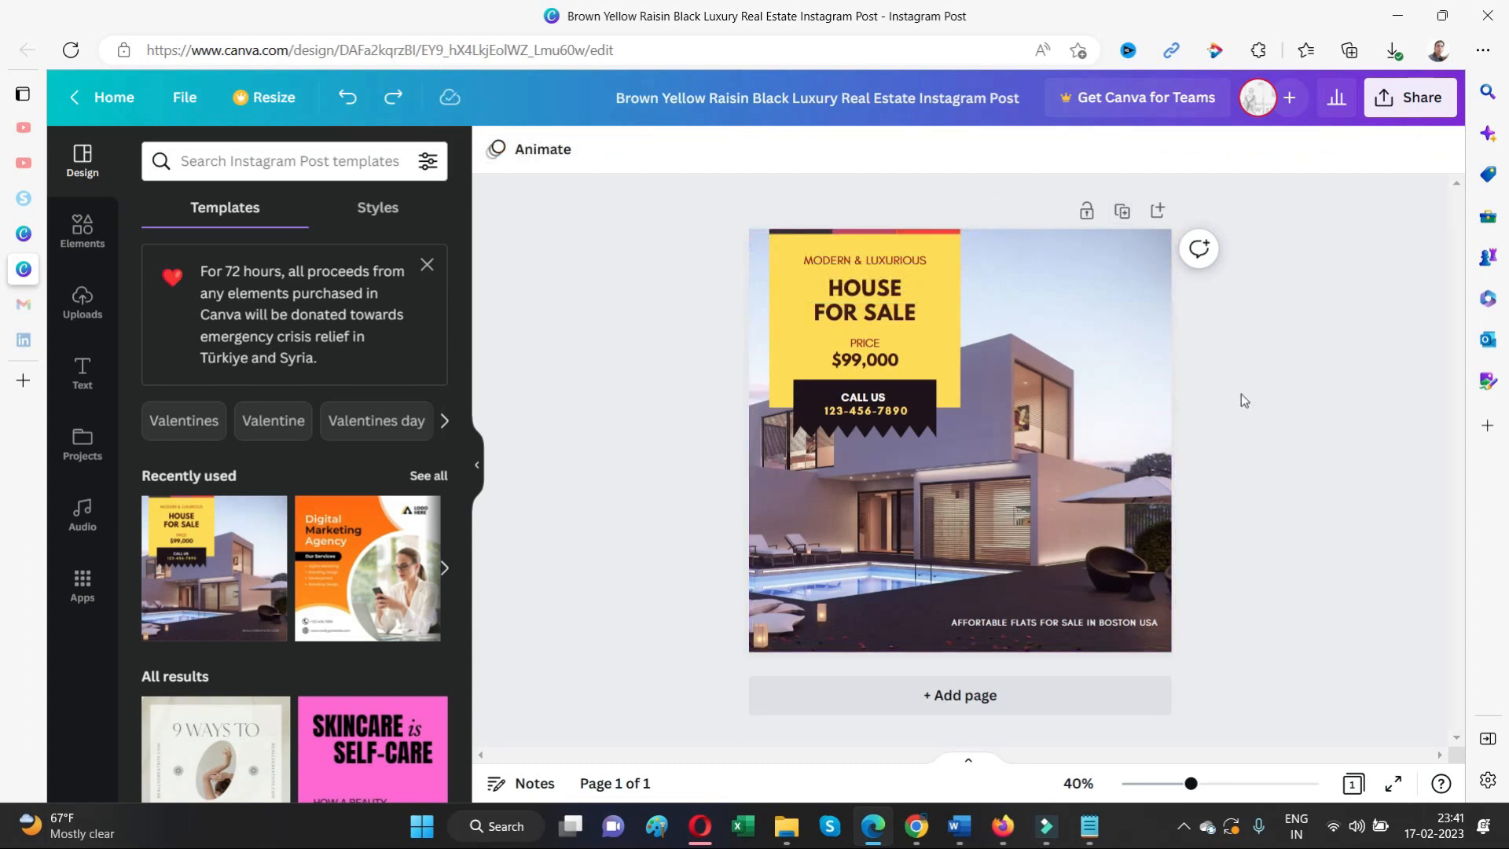
Change the headline to "HOUSES FOR SALE IN BOSTON USA" and widen its text box until it fits two lines.
left_click(896, 344)
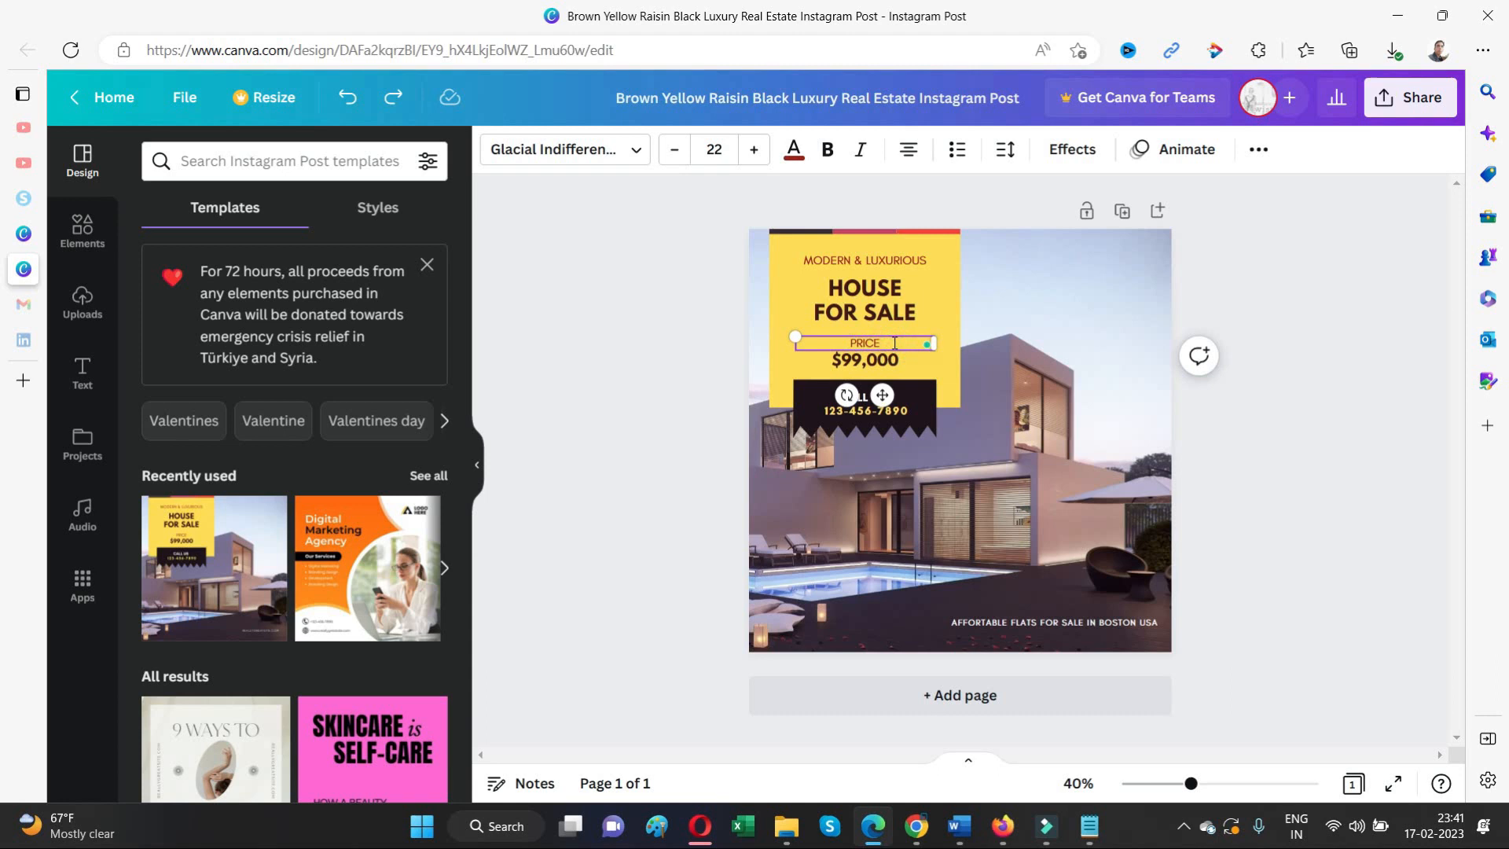
double_click(908, 286)
left_click(908, 287)
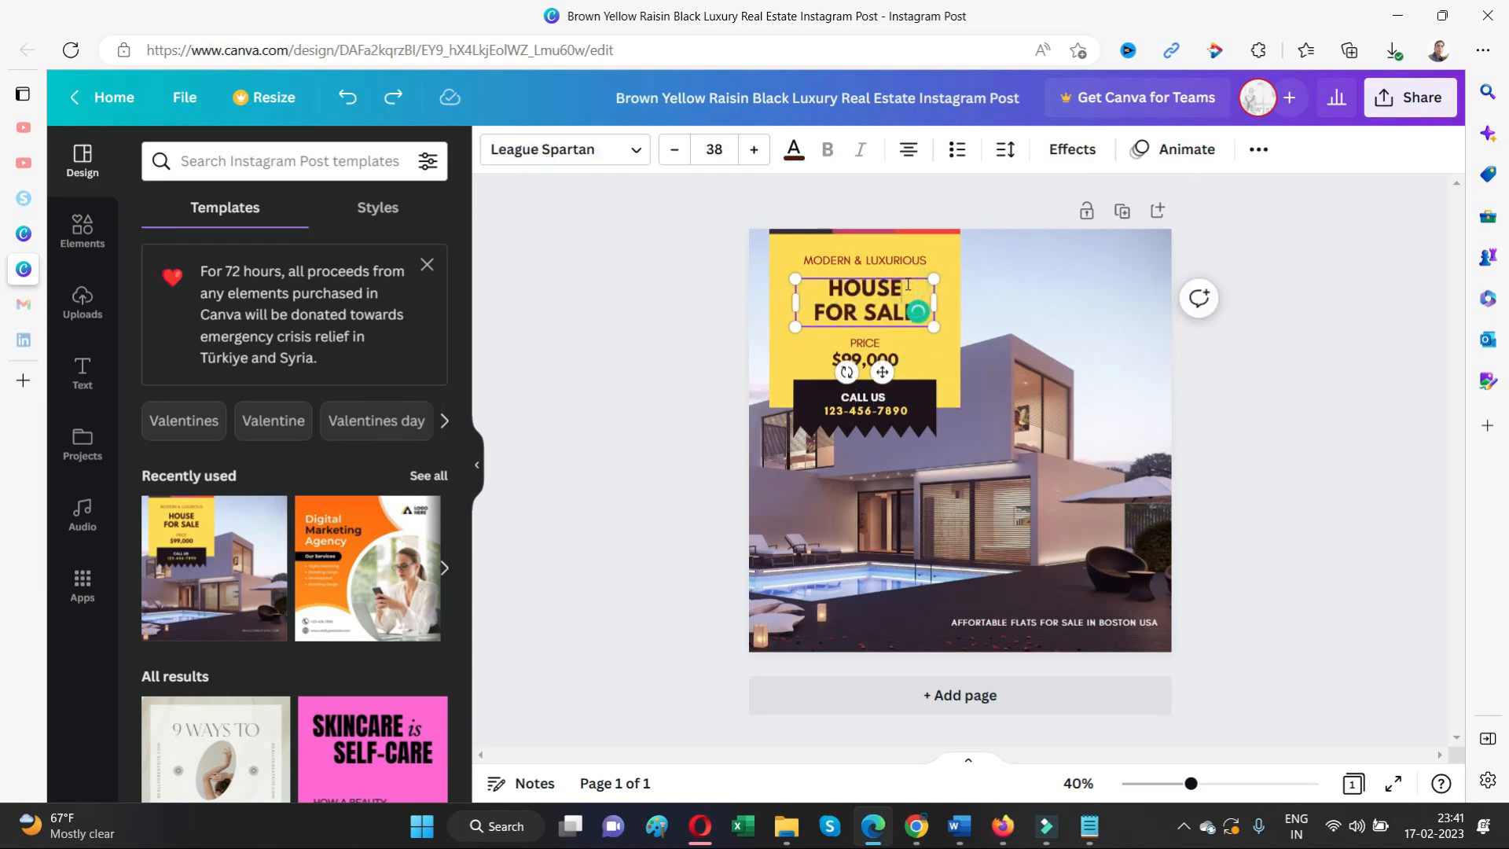
type("SALE IN BOSTON USA")
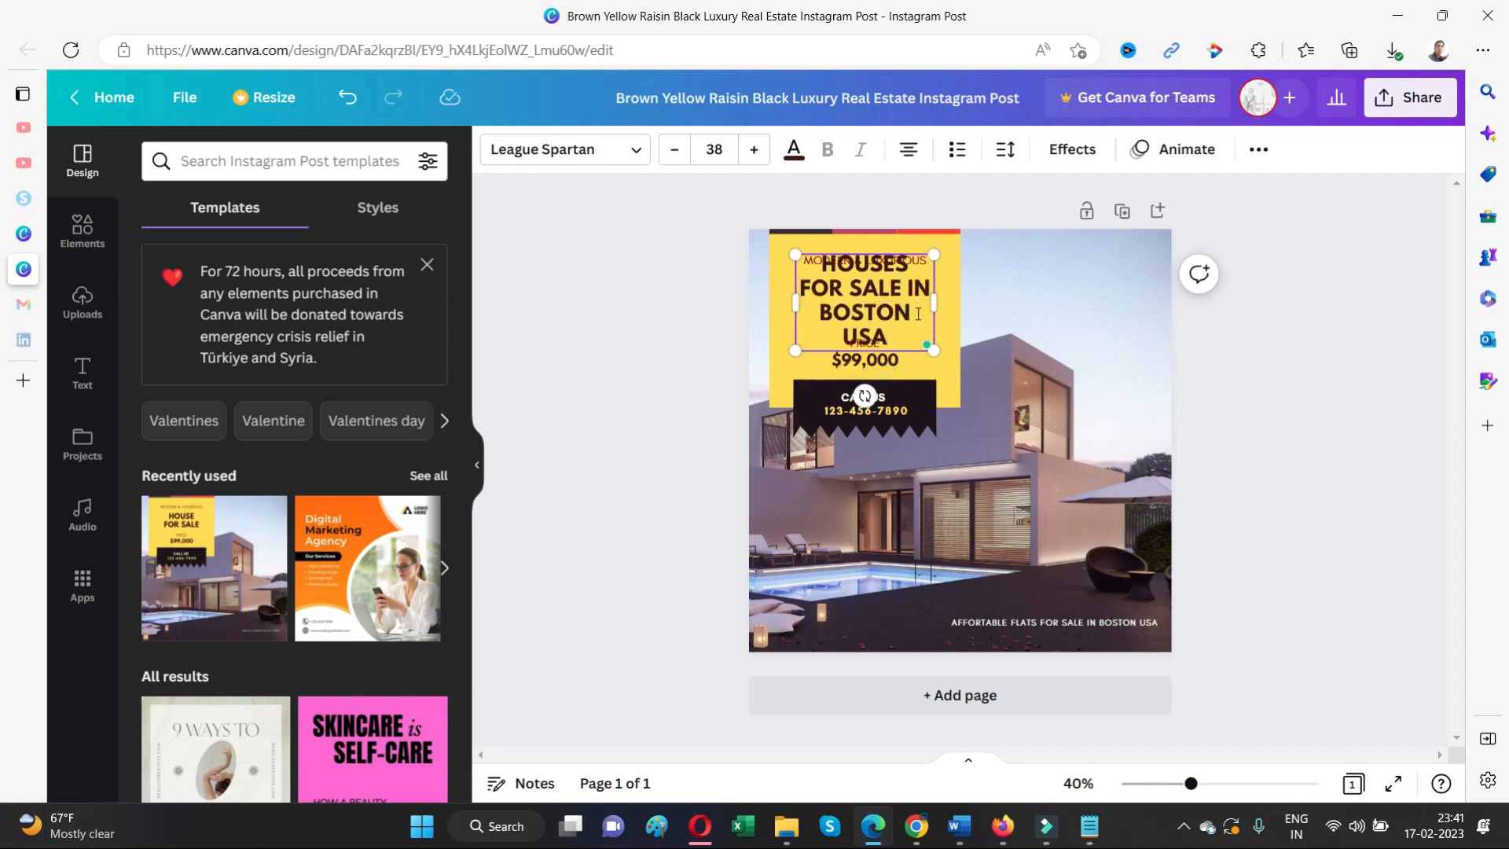
mouse_move(938, 305)
left_mouse_down()
mouse_move(979, 301)
mouse_move(942, 305)
mouse_move(960, 302)
left_mouse_up()
left_click_drag(797, 302, 637, 312)
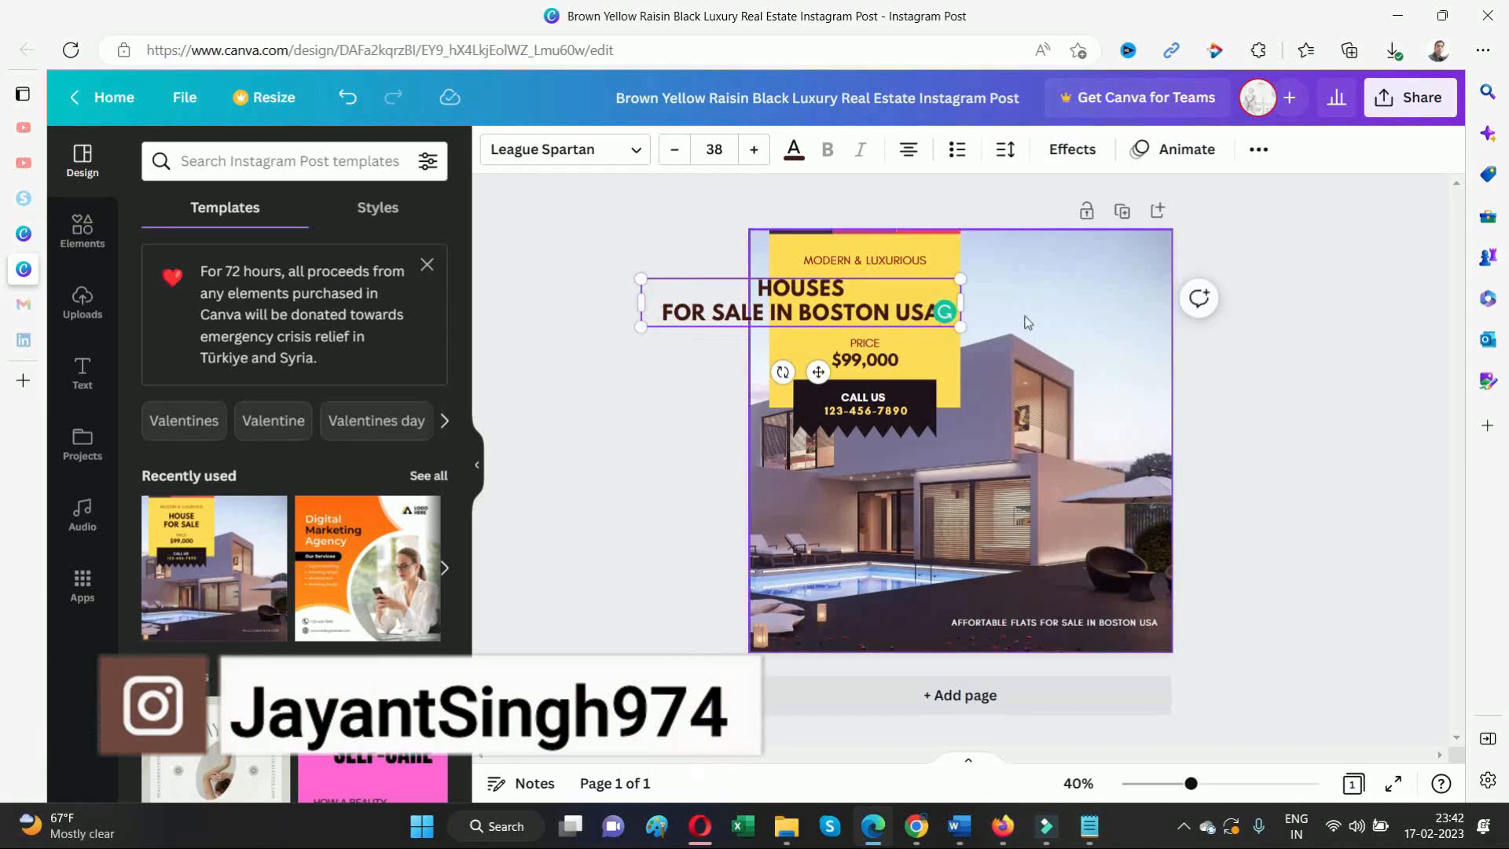
left_click(1099, 315)
left_click_drag(1095, 309, 1162, 310)
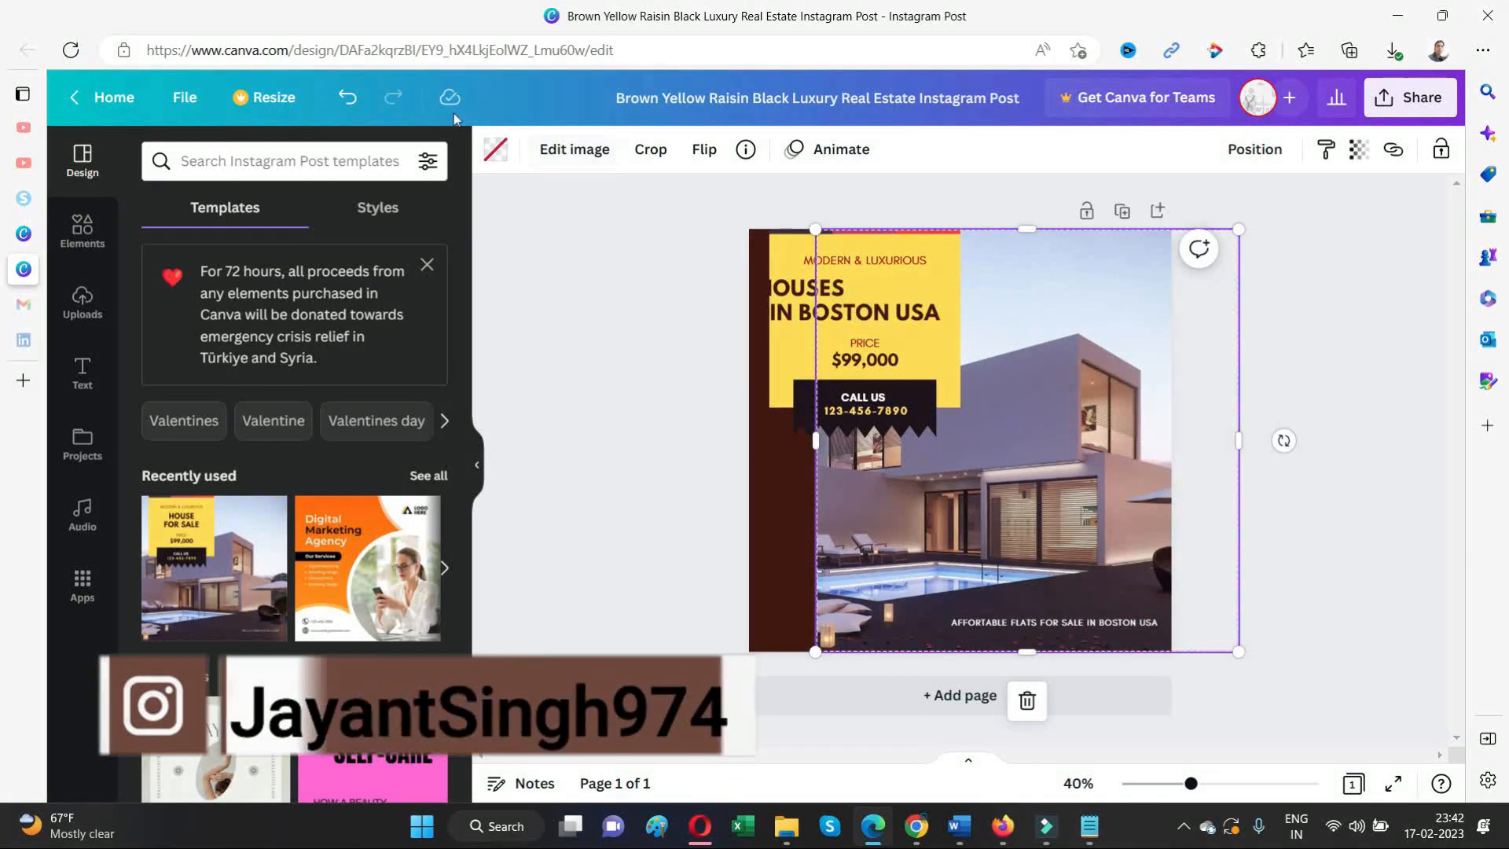
left_click_drag(908, 314, 838, 316)
left_click(347, 98)
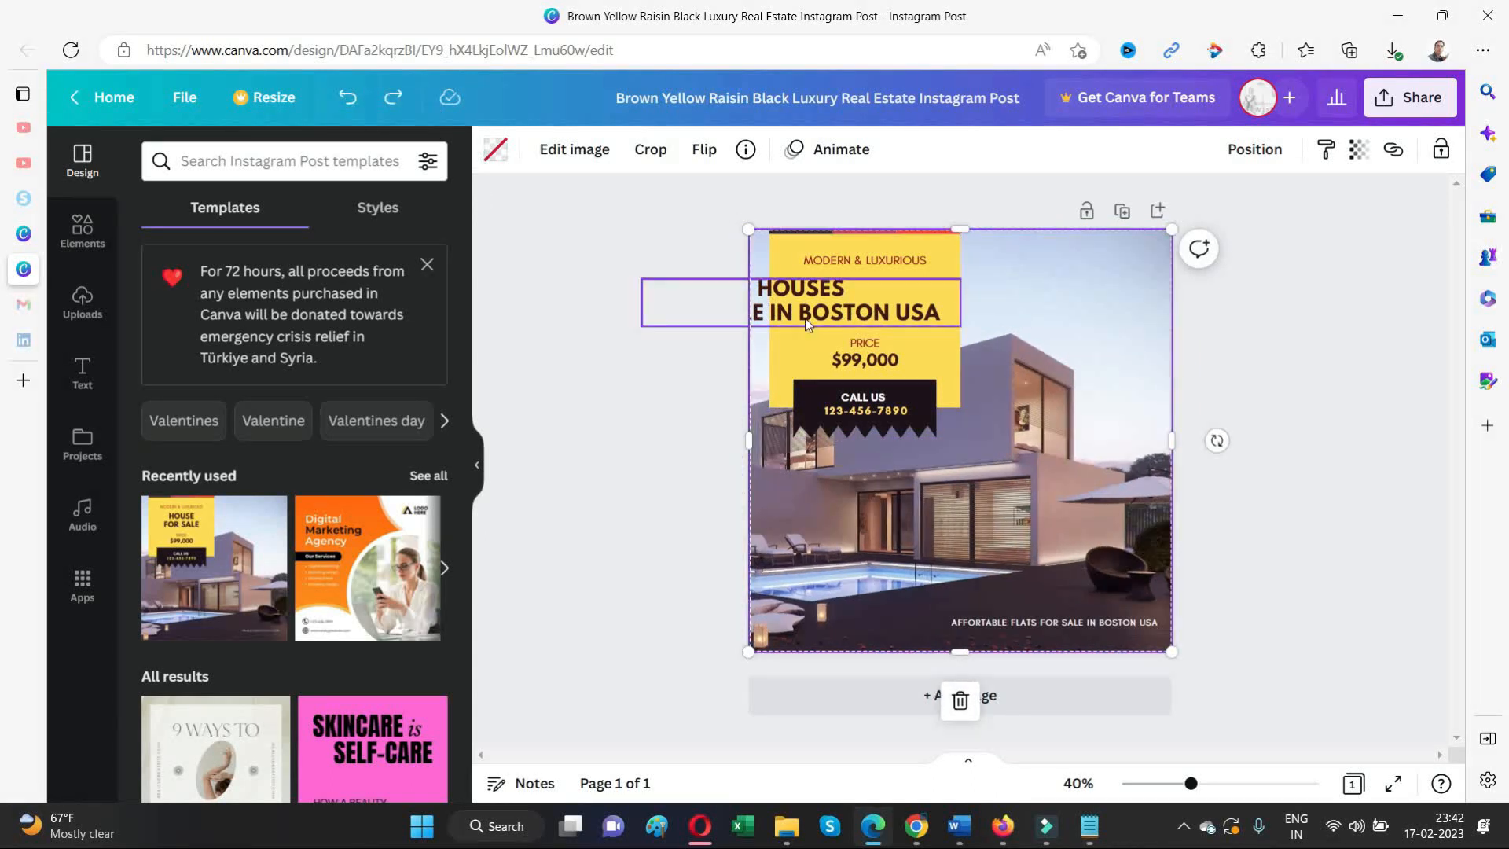
Move the headline fully onto the design from the photo's left edge and nudge the "MODERN & LUXURIOUS" line up.
left_click(809, 196)
left_click_drag(815, 315, 921, 309)
left_click_drag(869, 260, 868, 252)
left_click(1002, 295)
left_click(1069, 296)
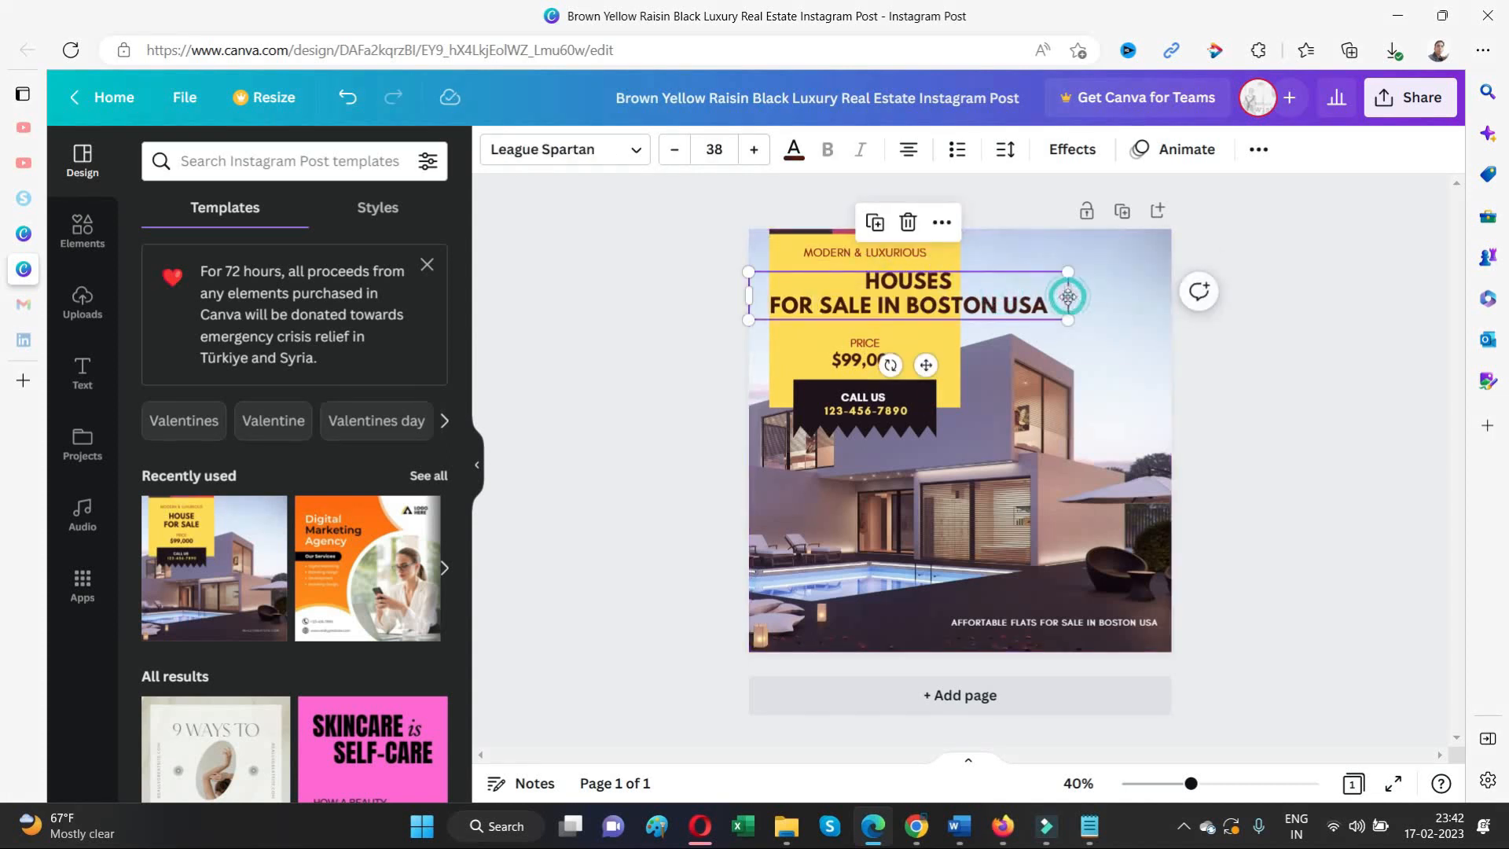
Break the headline into three lines: "HOUSES", "FOR SALE" and "IN BOSTON USA".
left_click(882, 304)
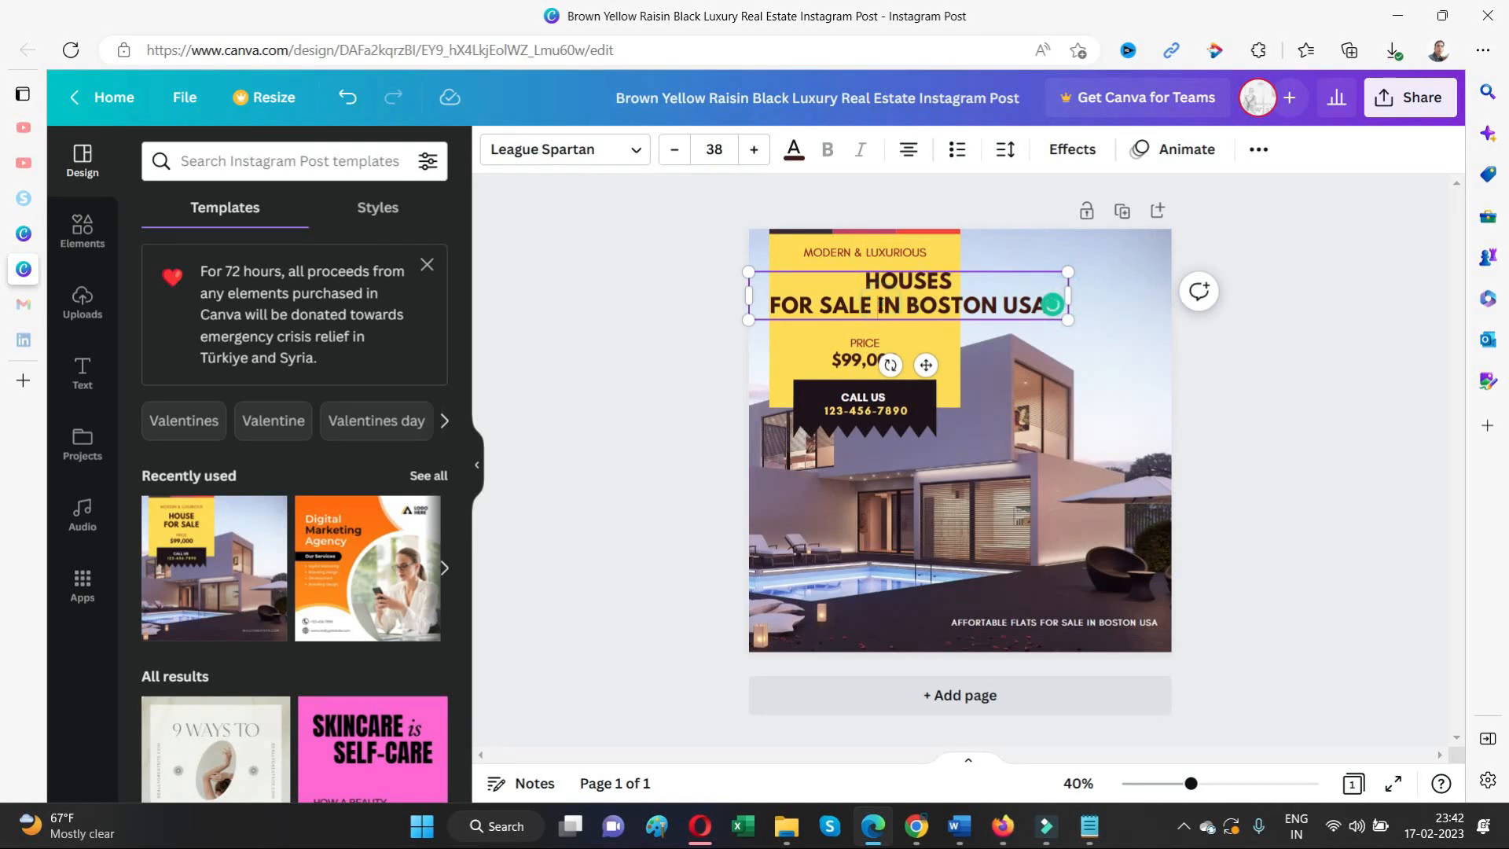
key("Return")
left_click(1091, 297)
left_click_drag(969, 294, 894, 287)
left_click(348, 113)
left_click(346, 98)
left_click(936, 311)
left_click(1118, 333)
mouse_move(924, 291)
left_mouse_down()
mouse_move(900, 291)
mouse_move(912, 298)
left_mouse_up()
left_click(869, 302)
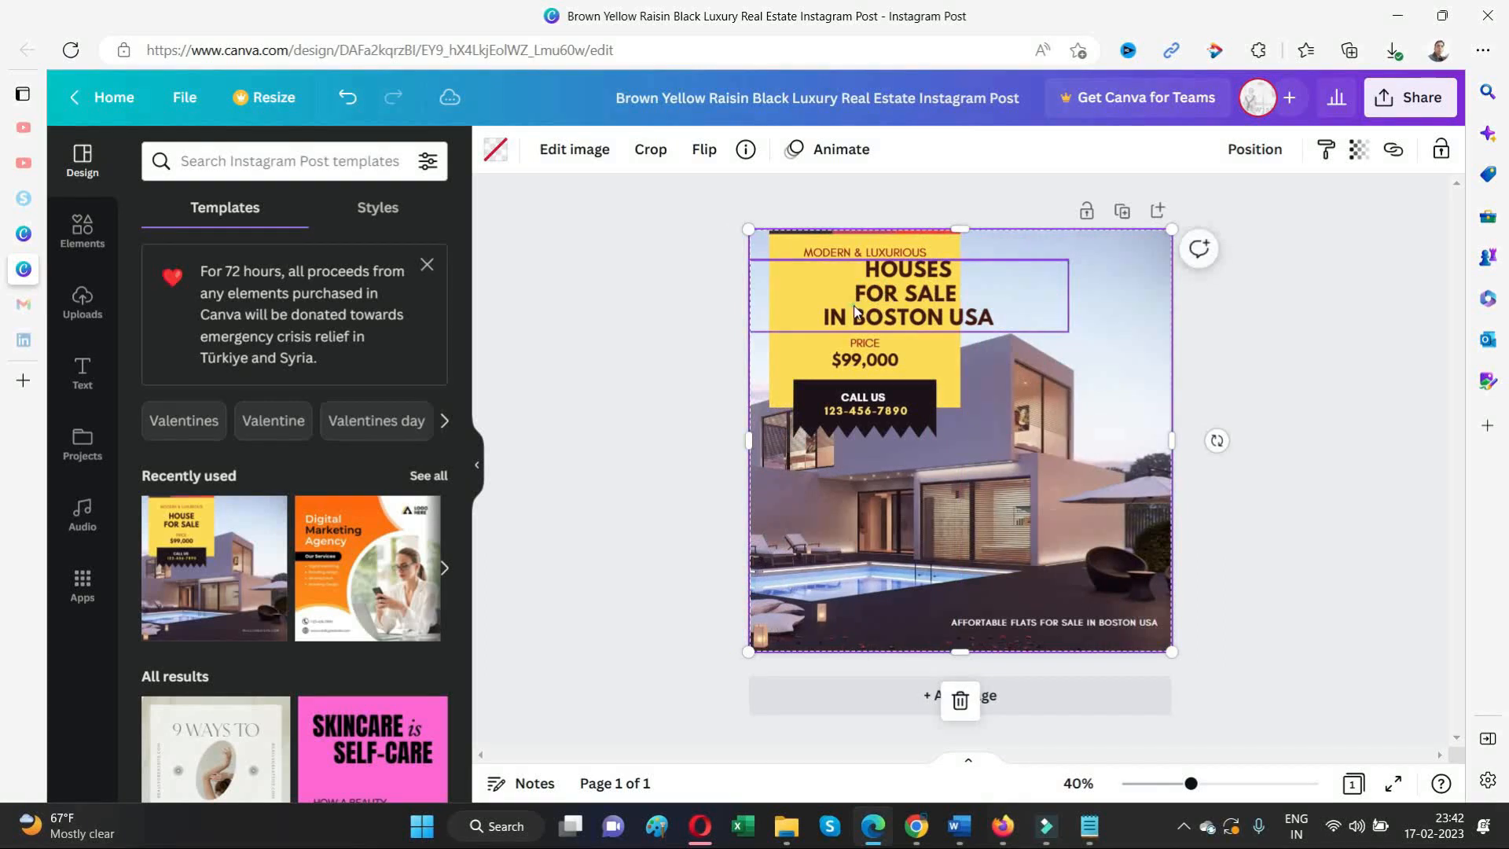
Narrow the headline's text box to centre it on the yellow panel and raise the "MODERN & LUXURIOUS" line clear of it.
left_click(856, 312)
left_click_drag(1067, 296, 997, 296)
left_click(1020, 208)
left_click(916, 255)
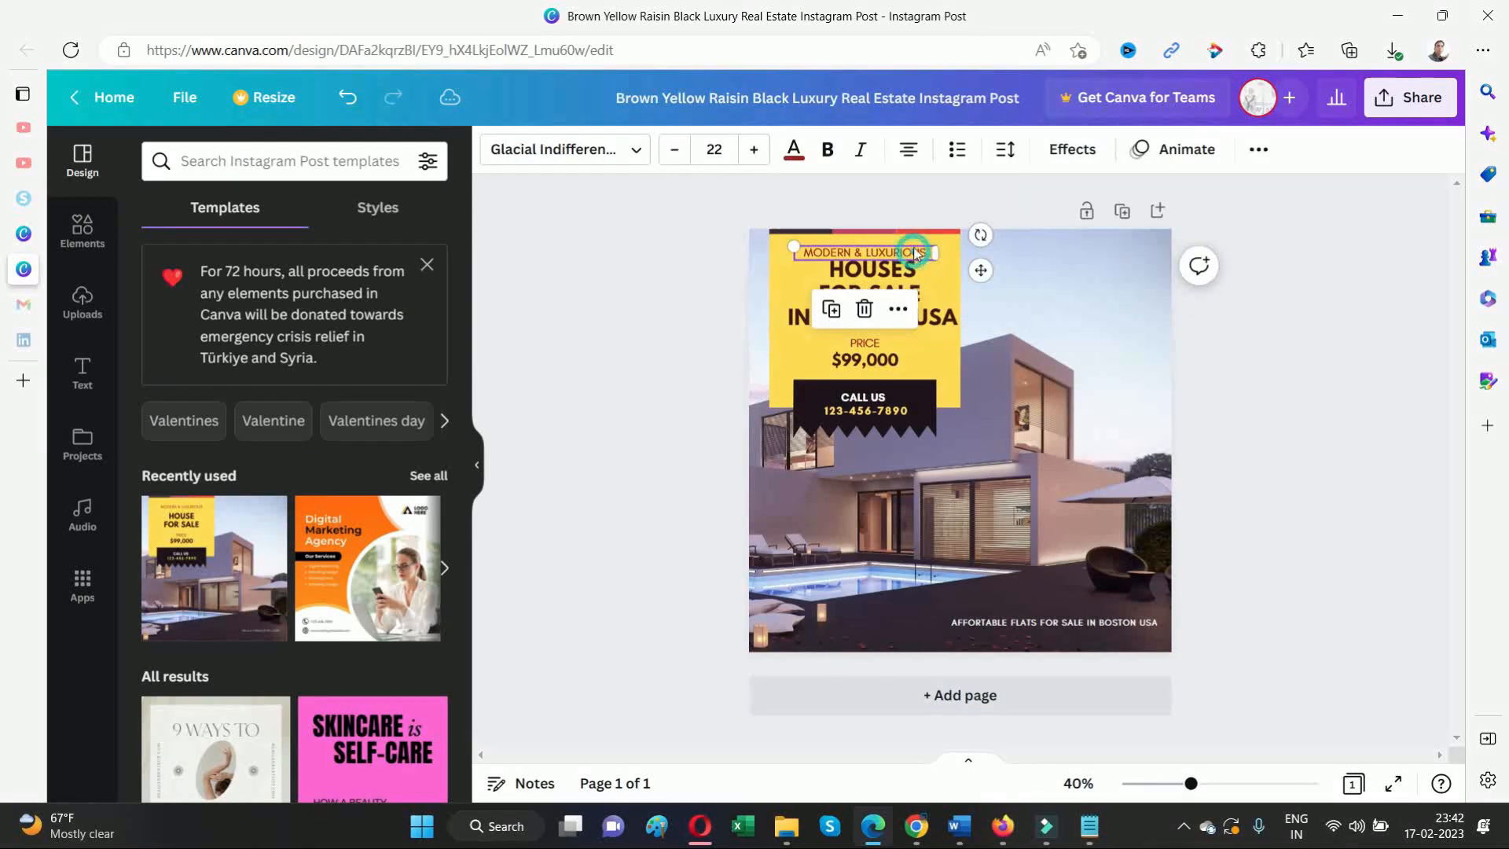
left_click(1258, 325)
Set the headline's font size to 35.
left_click(883, 311)
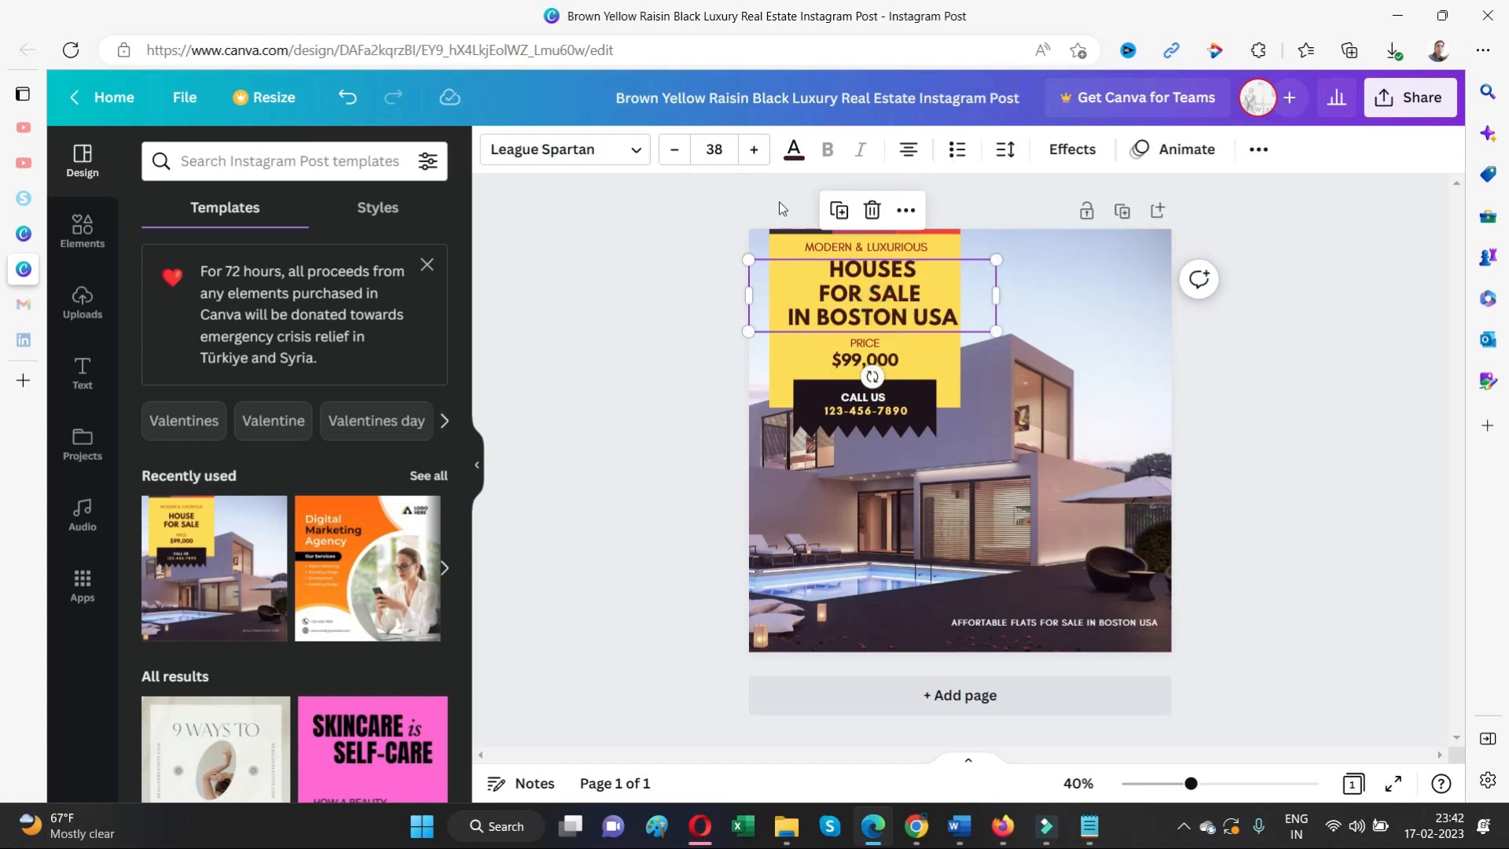
left_click(716, 150)
type("3")
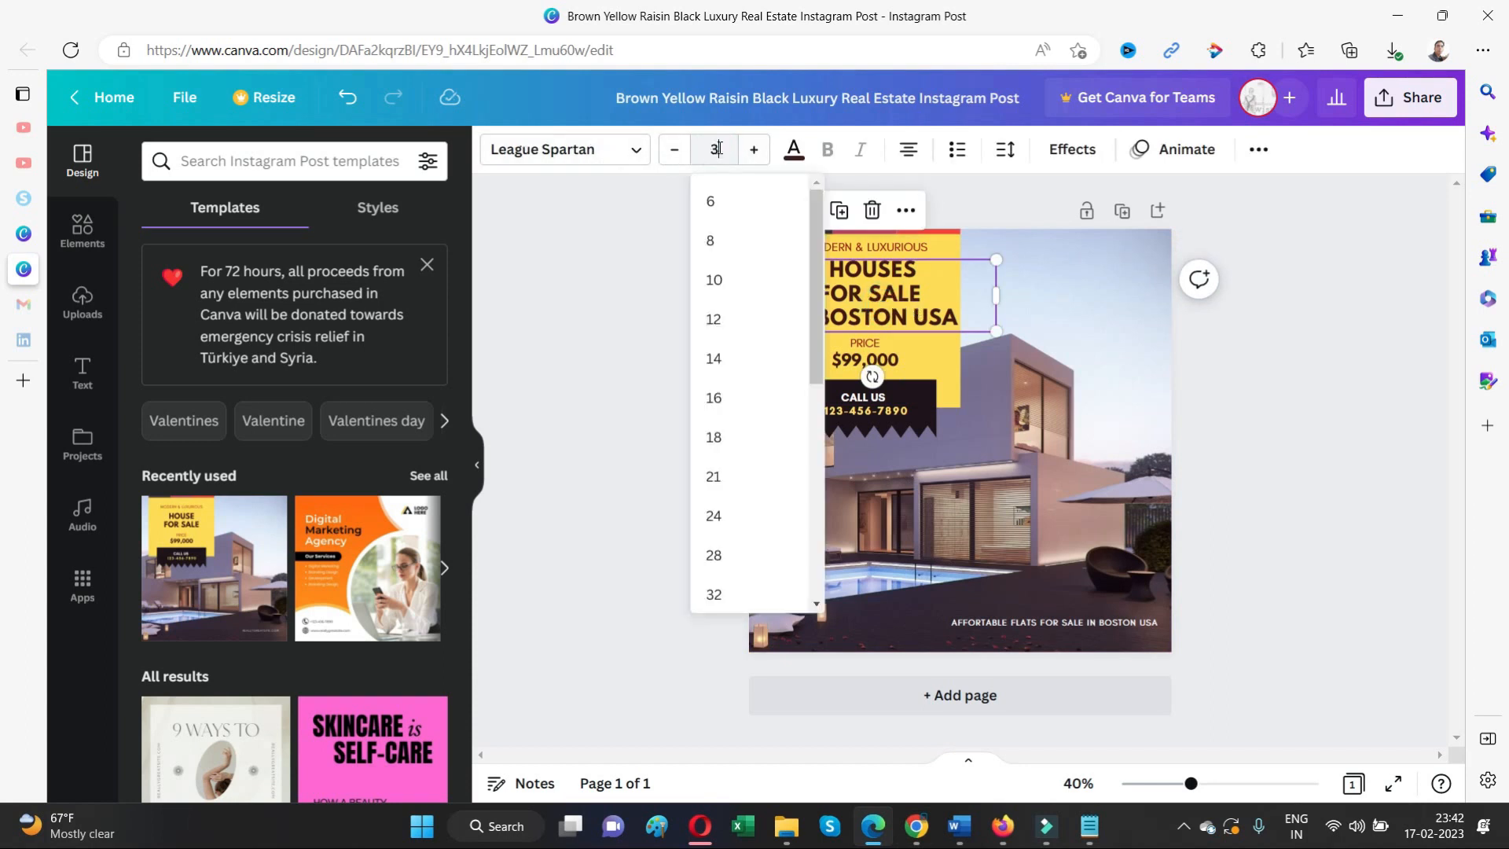
type("5")
key("Return")
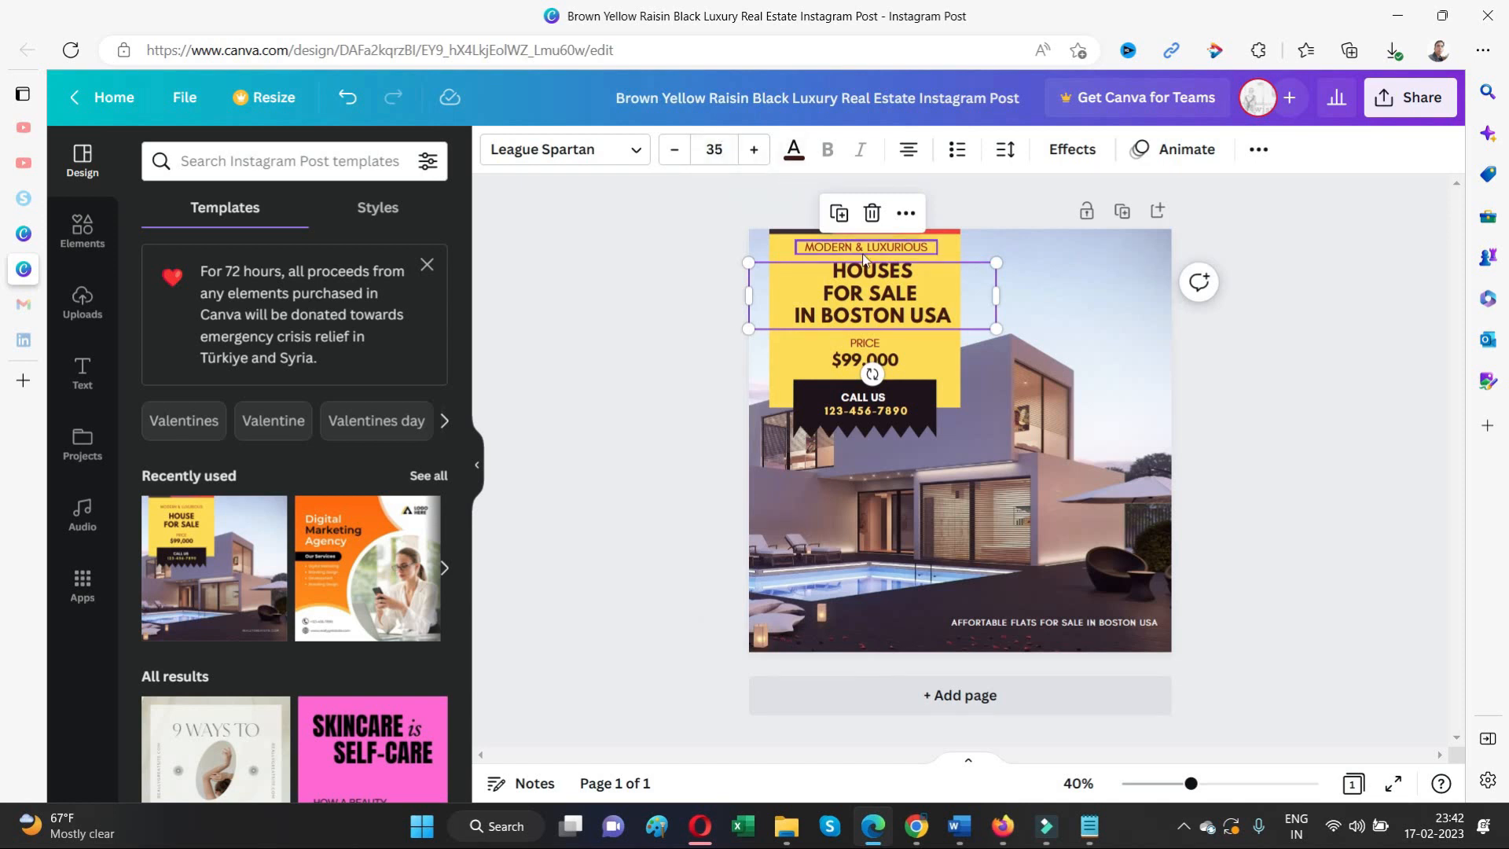
Change the headline's font to Montserrat Classic and deselect it.
left_click(585, 154)
left_click(218, 381)
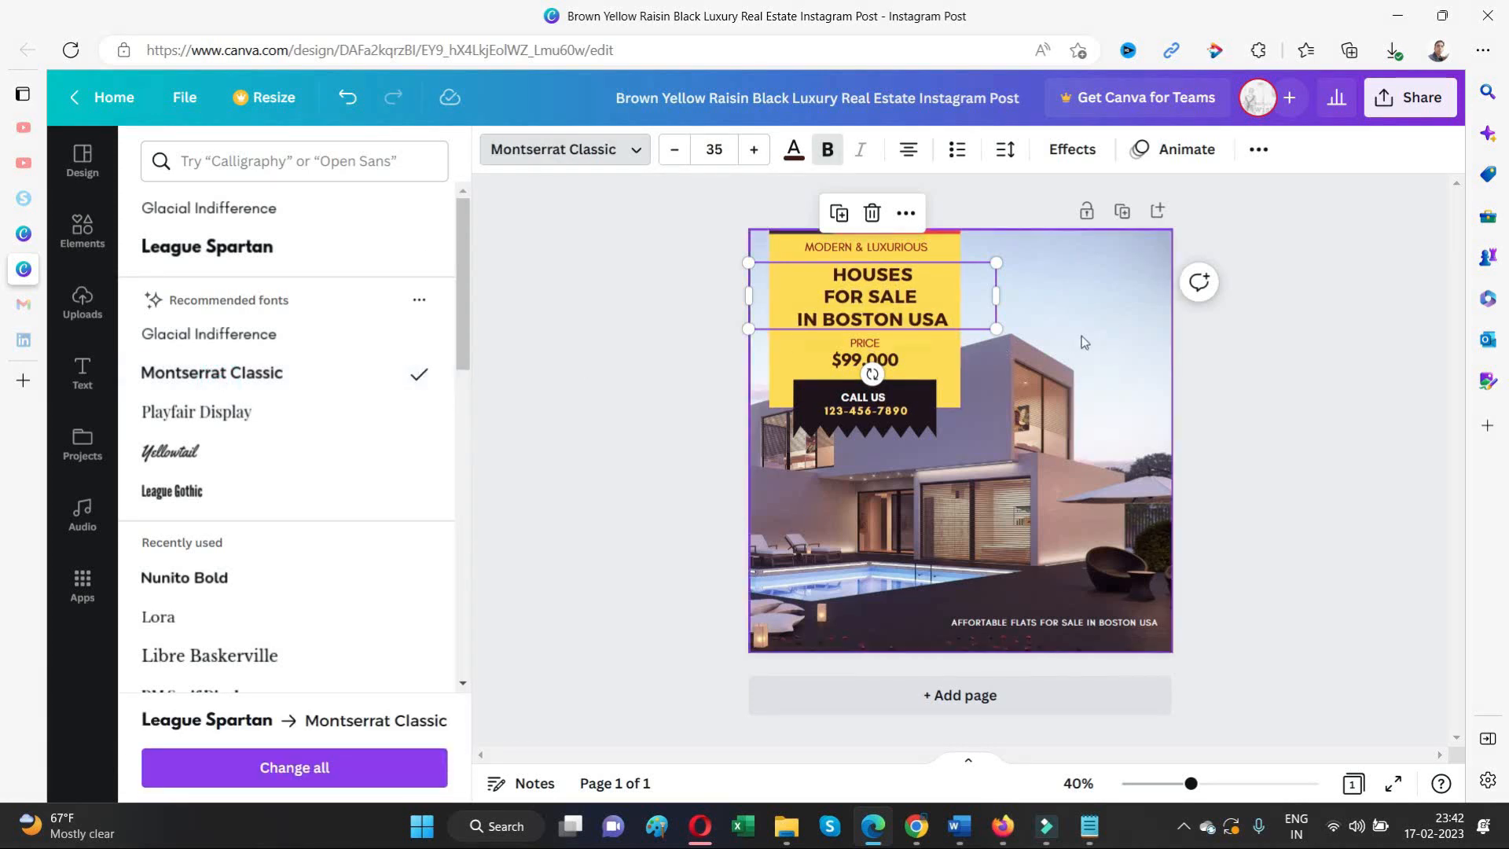
left_click(1252, 323)
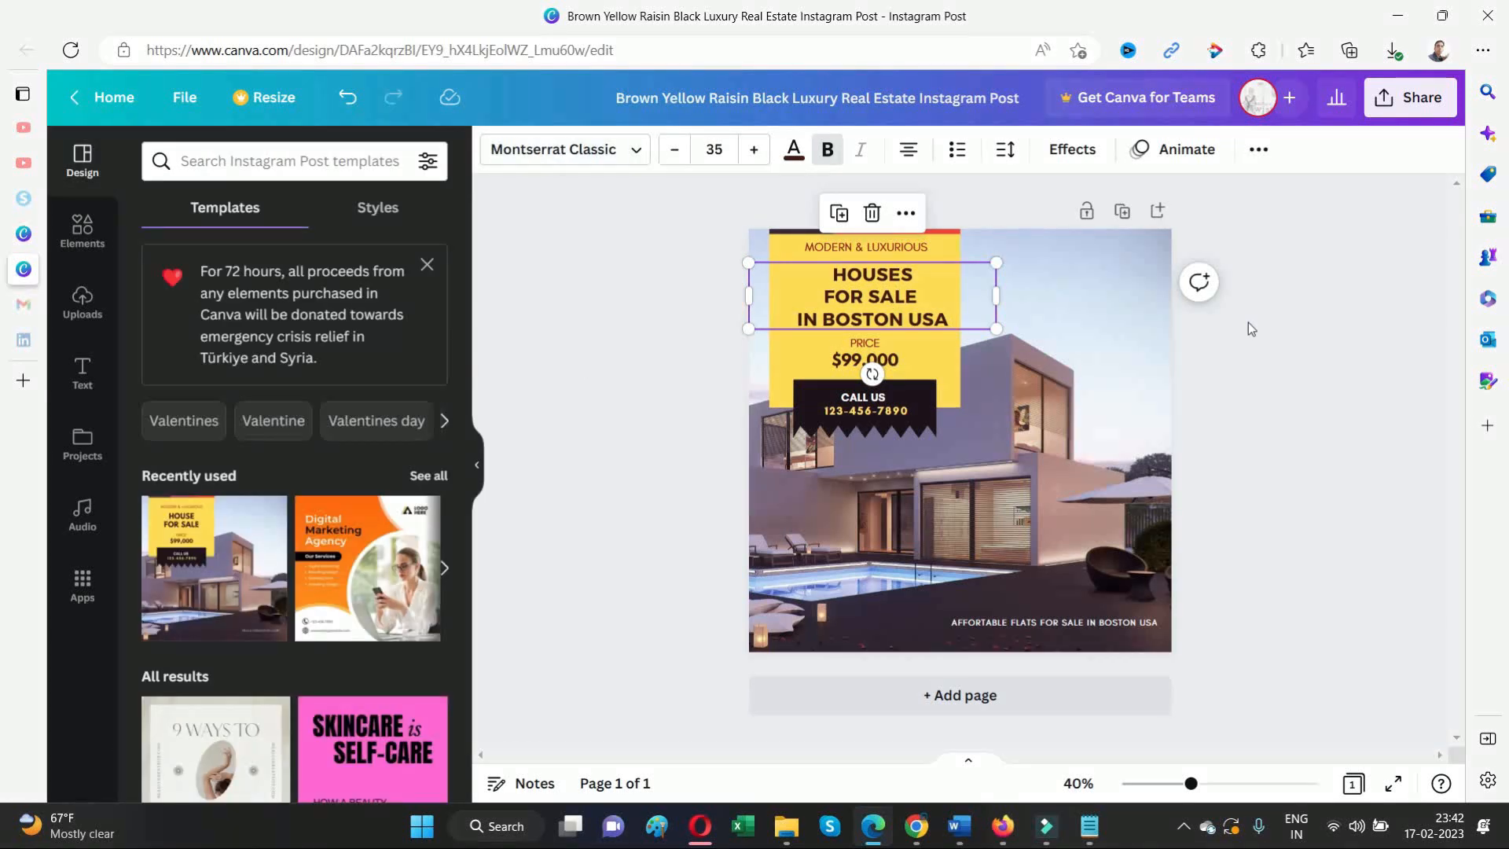
left_click(1248, 322)
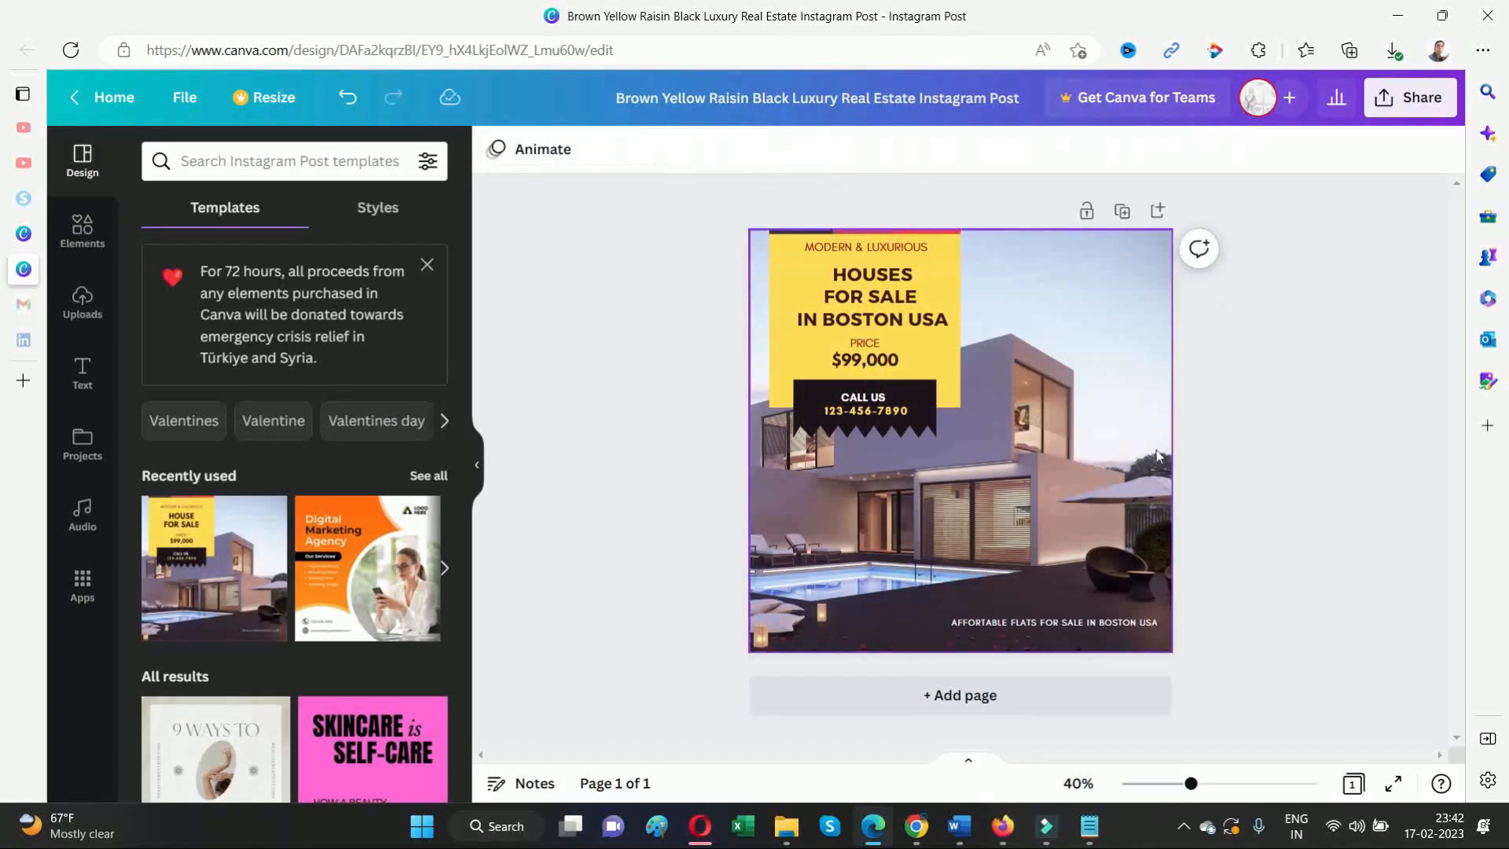
Change the "PRICE" label to "PRICE STARTS WITH" and move the "$99,000" text slightly lower beneath it.
left_click(862, 341)
left_click(896, 342)
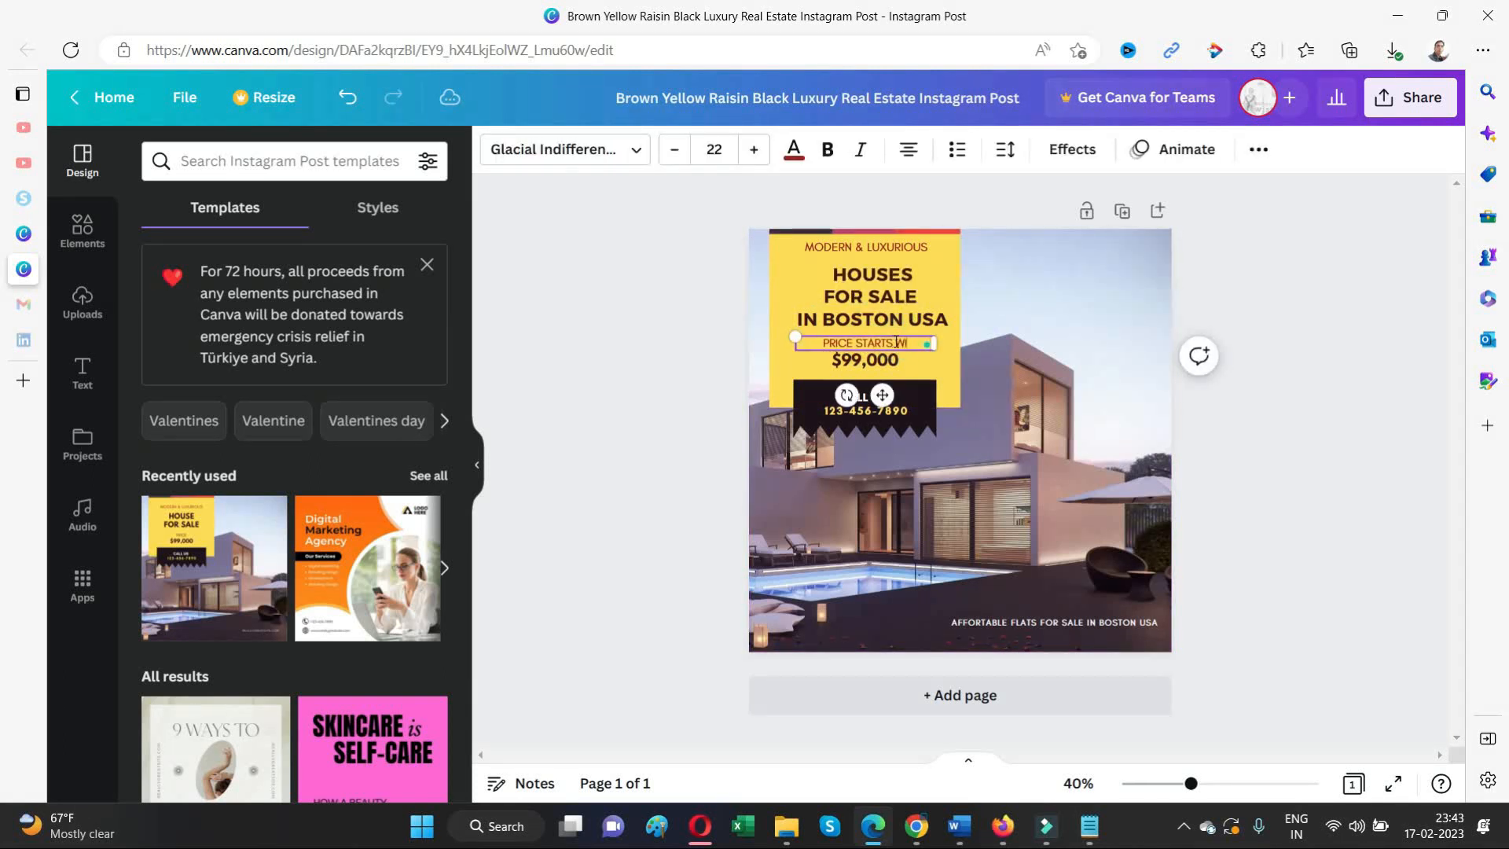
left_click(1290, 323)
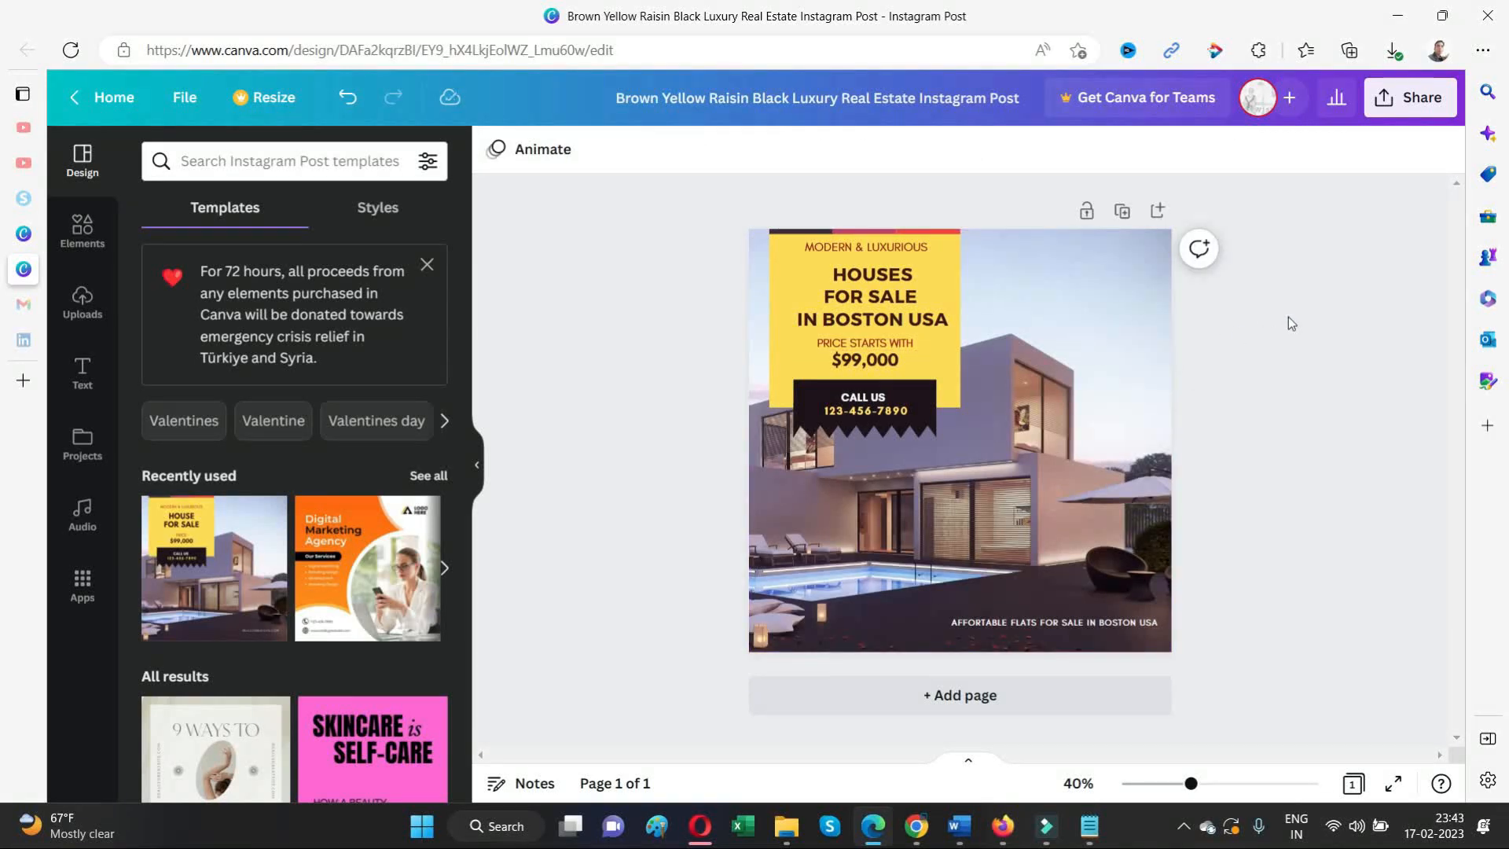
left_click(857, 362)
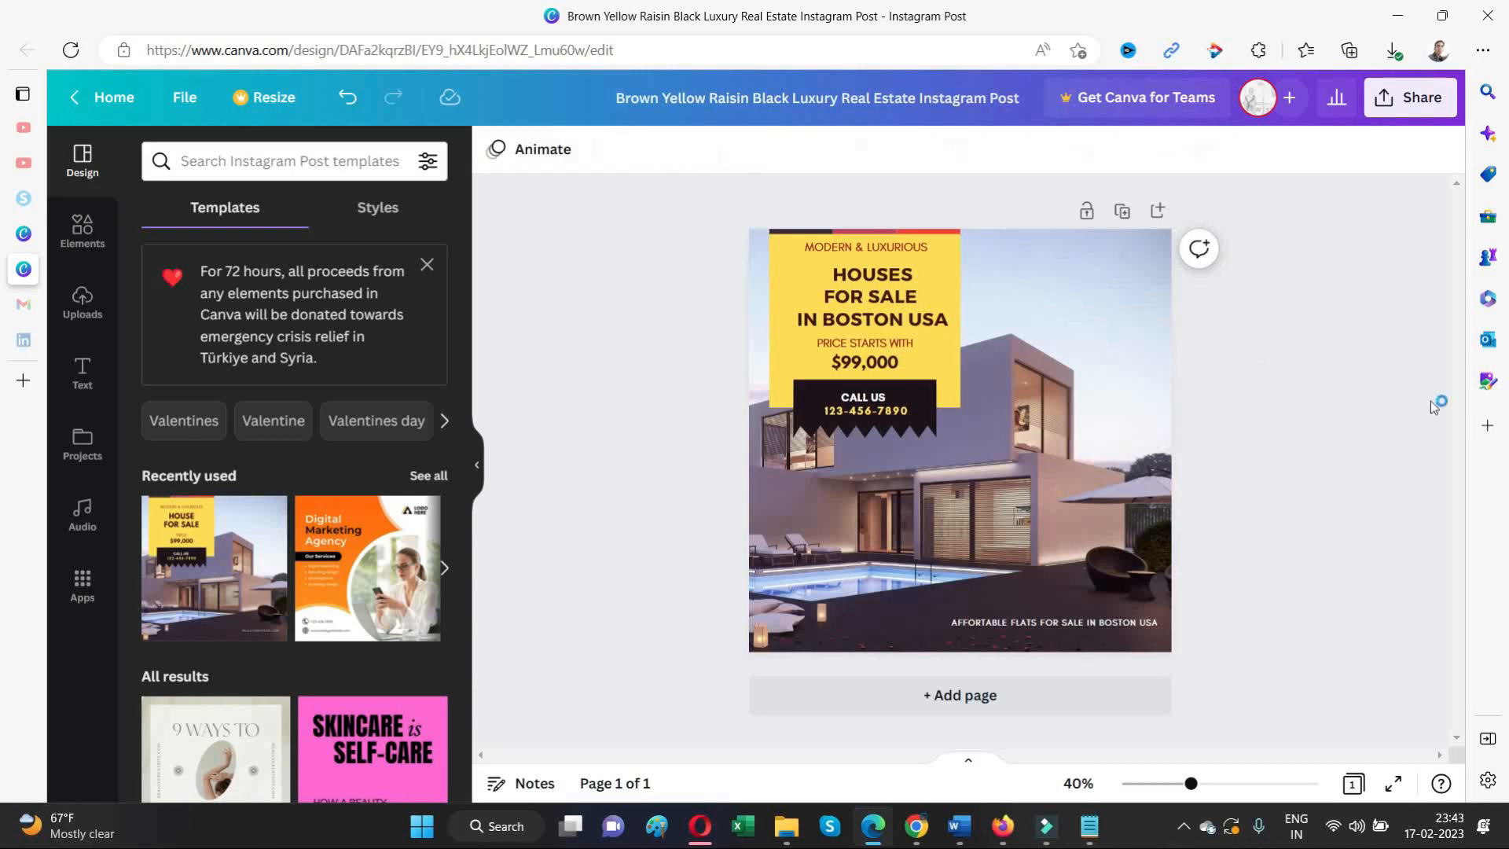
Download the finished real estate post as a PNG.
left_click(1436, 104)
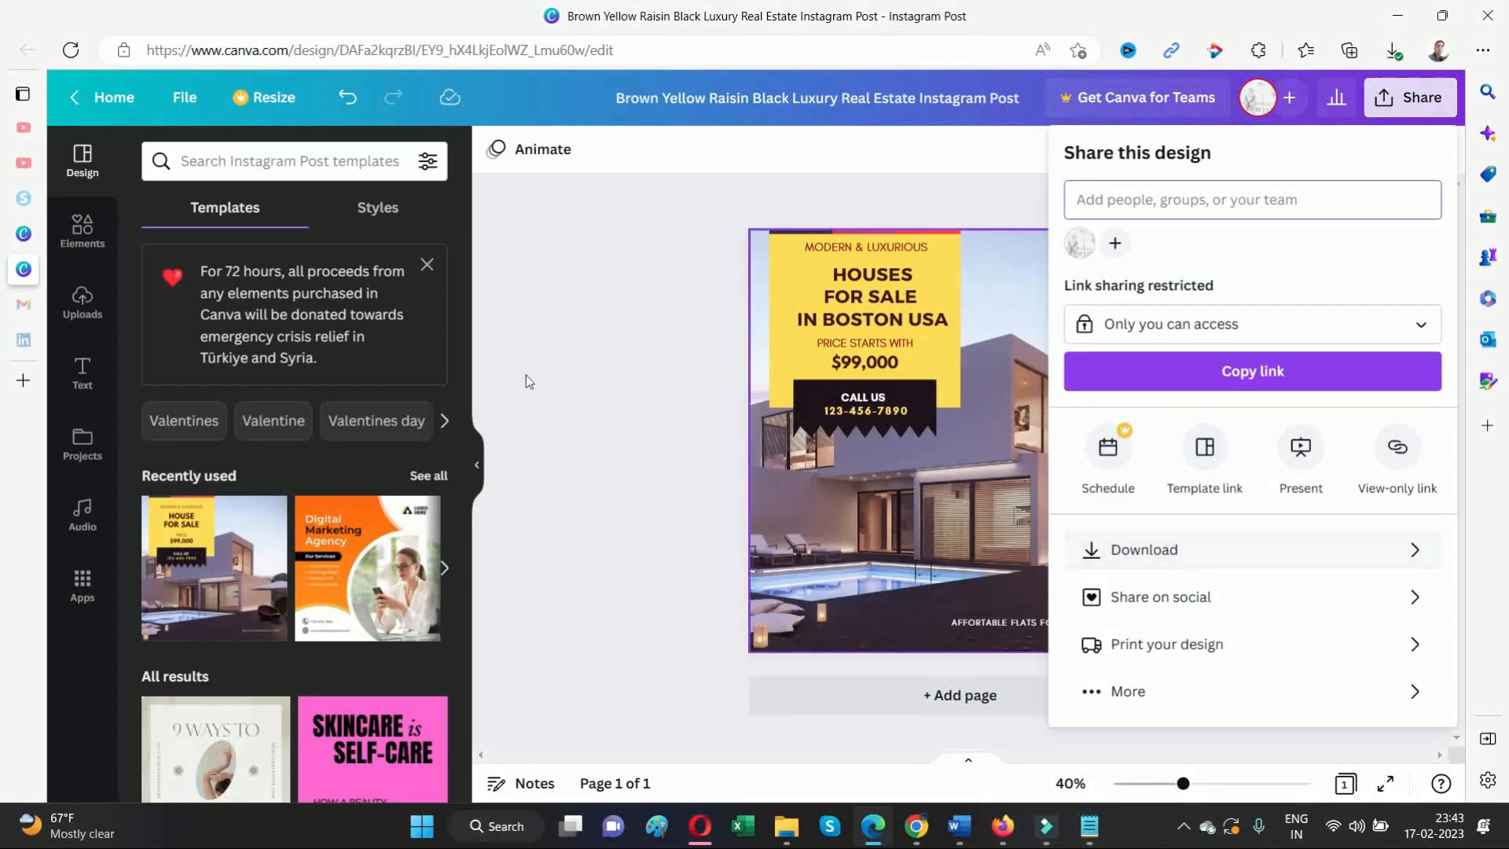
left_click(569, 361)
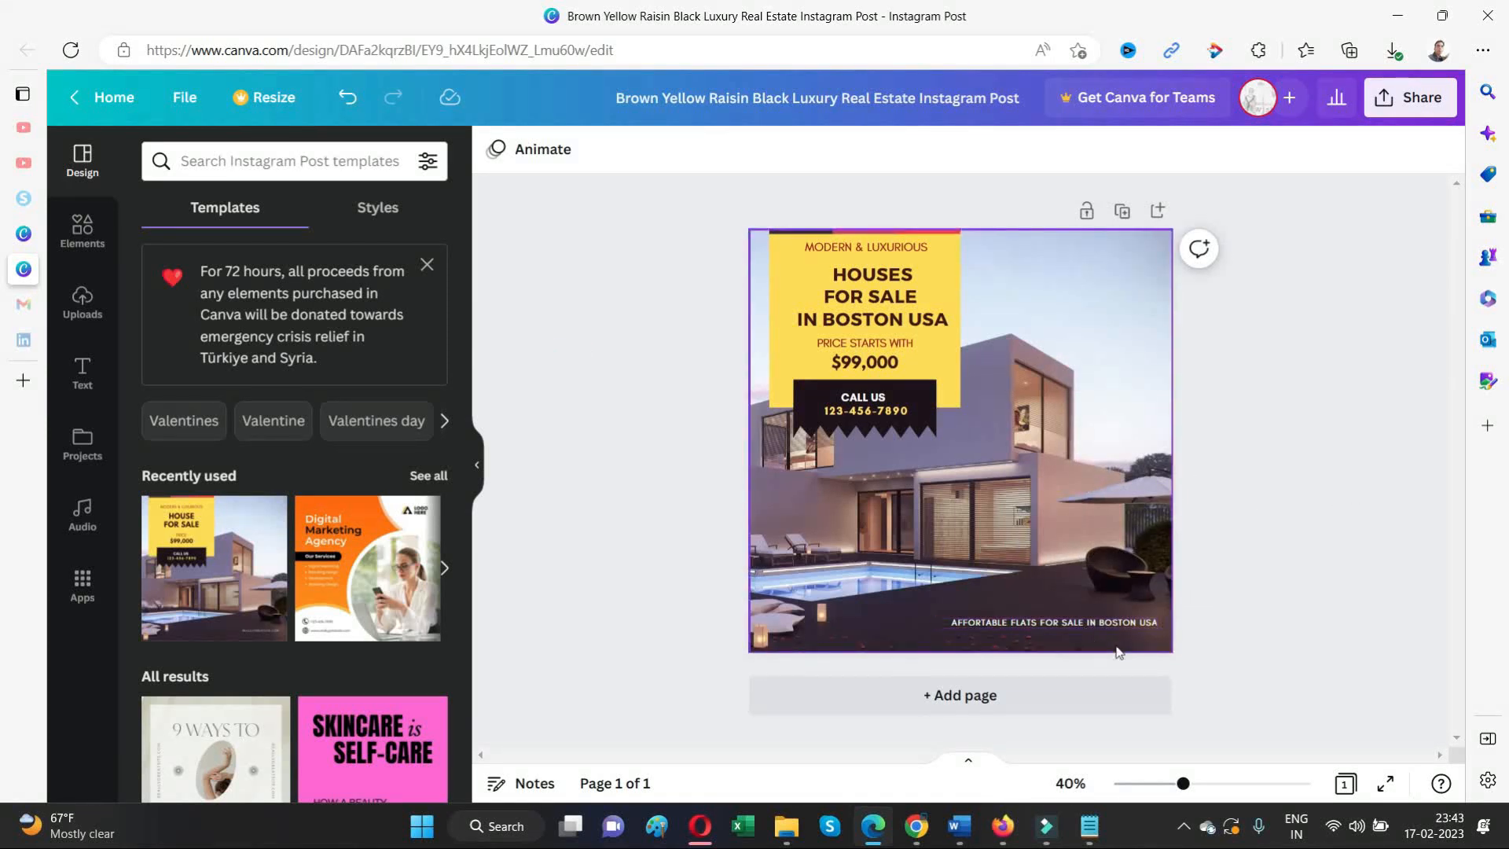
left_click(1415, 109)
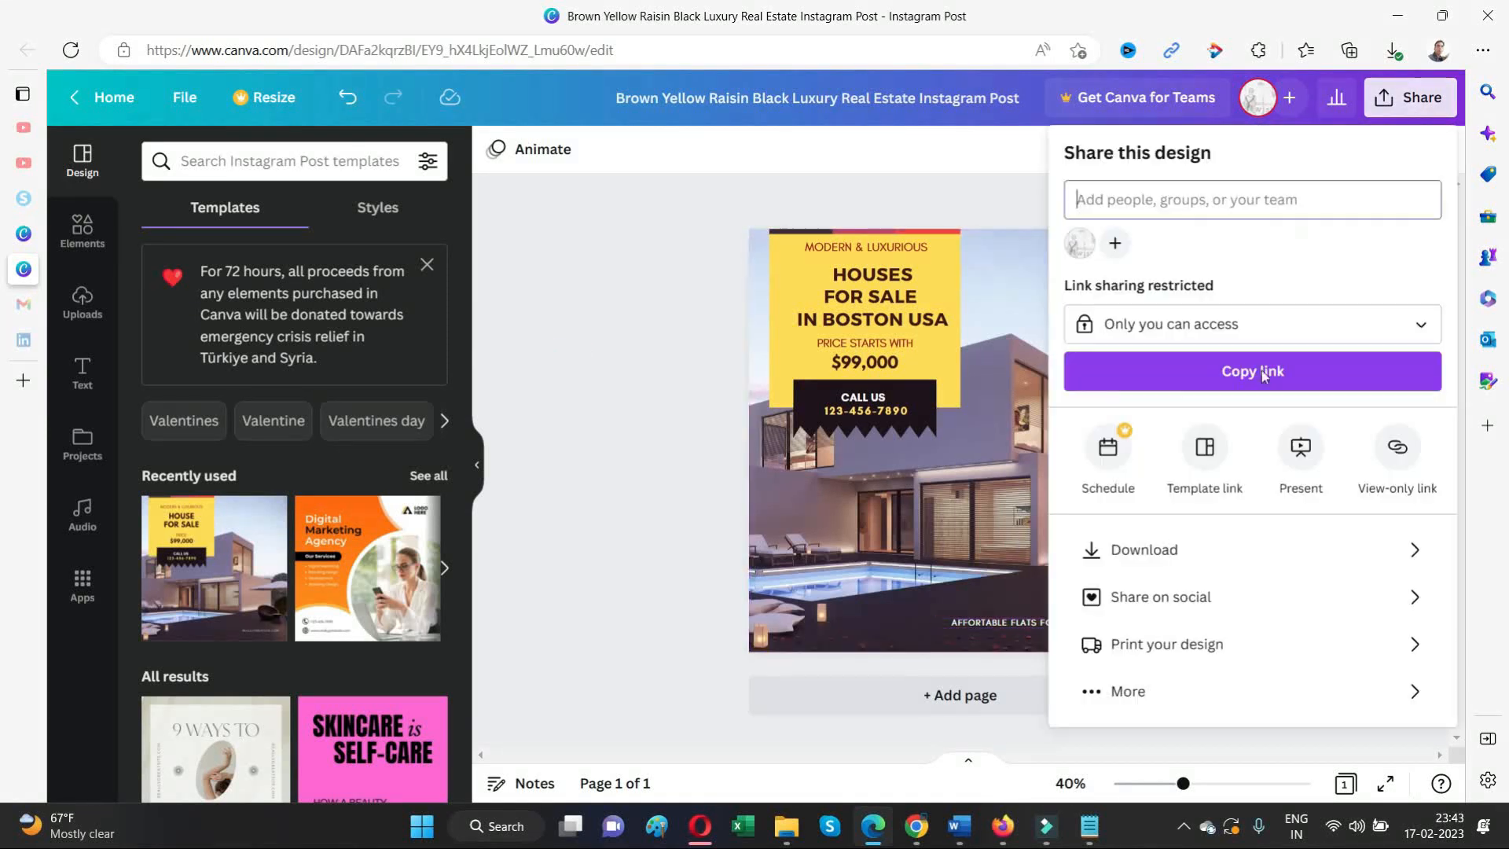
left_click(1145, 550)
left_click(1196, 470)
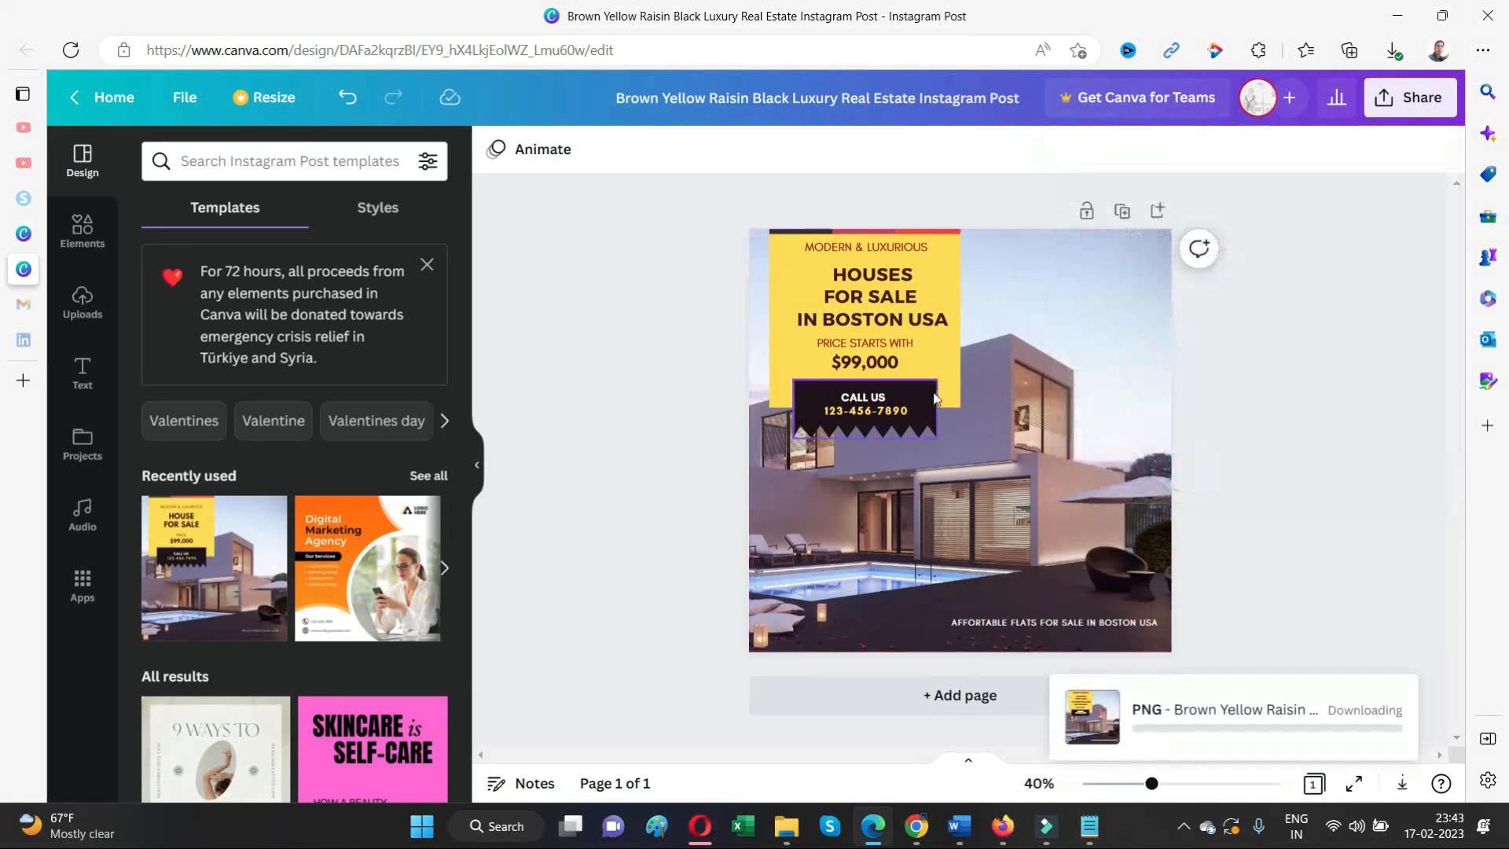